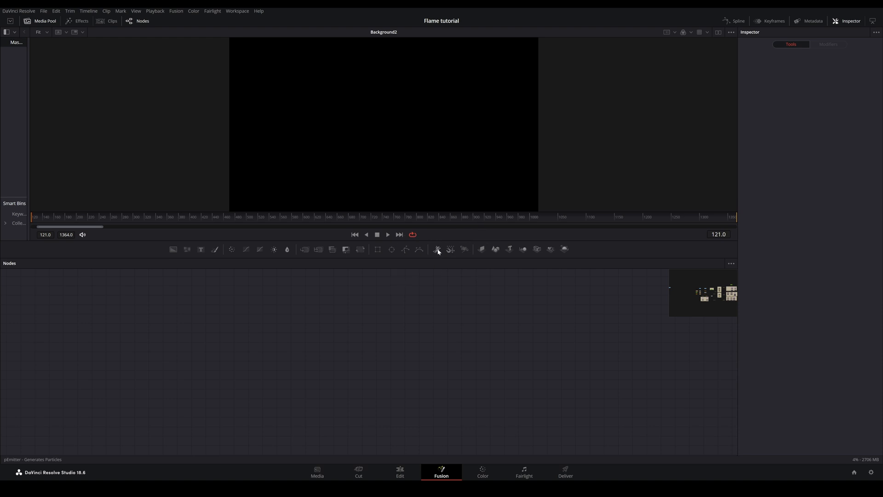
Add a pEmitter node and a pRender node, and connect the emitter's output to the pRender node.
drag(438, 251, 530, 340)
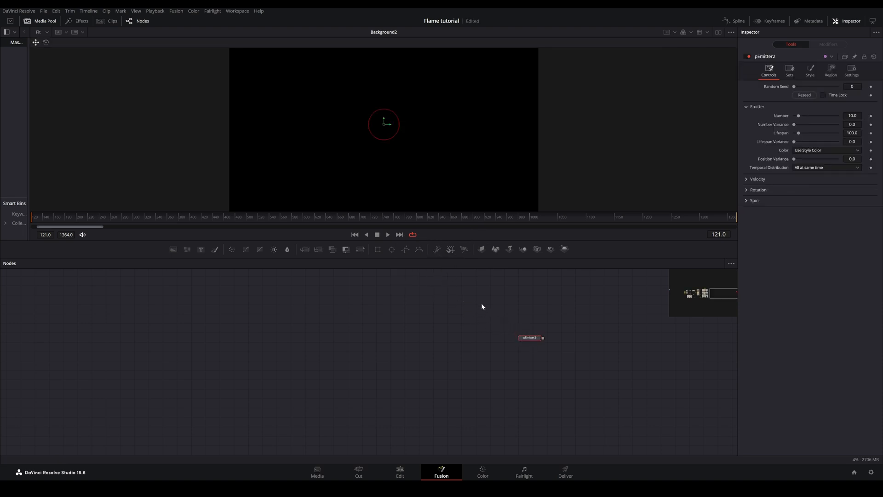
drag(465, 253, 443, 343)
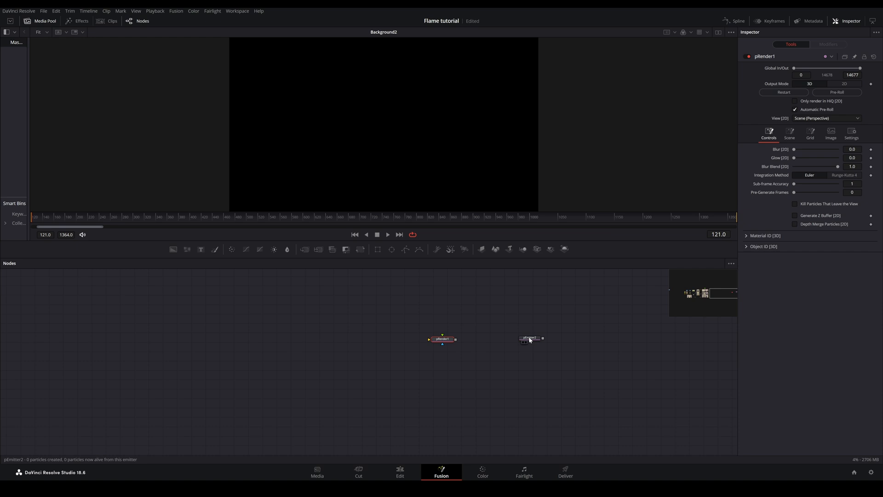
drag(529, 338, 510, 207)
drag(451, 137, 451, 137)
drag(542, 338, 428, 341)
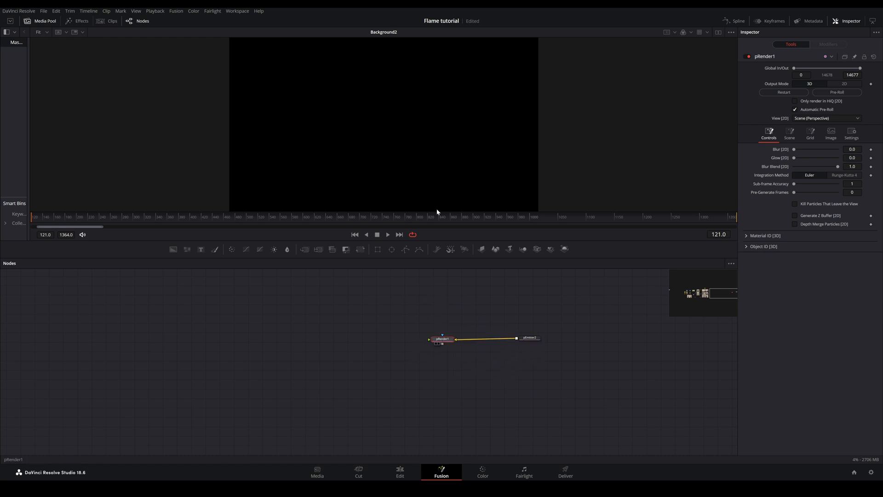
Show the pRender node in the viewer and set its output mode to 2D.
key(1)
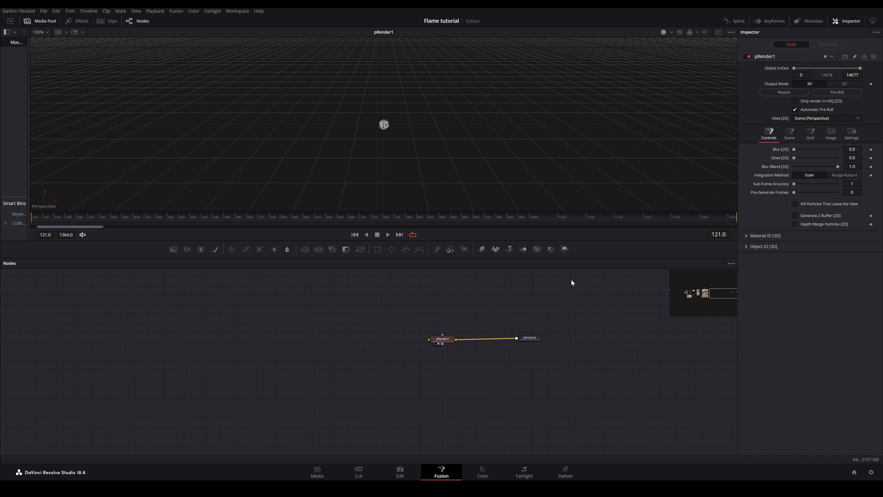
click(843, 84)
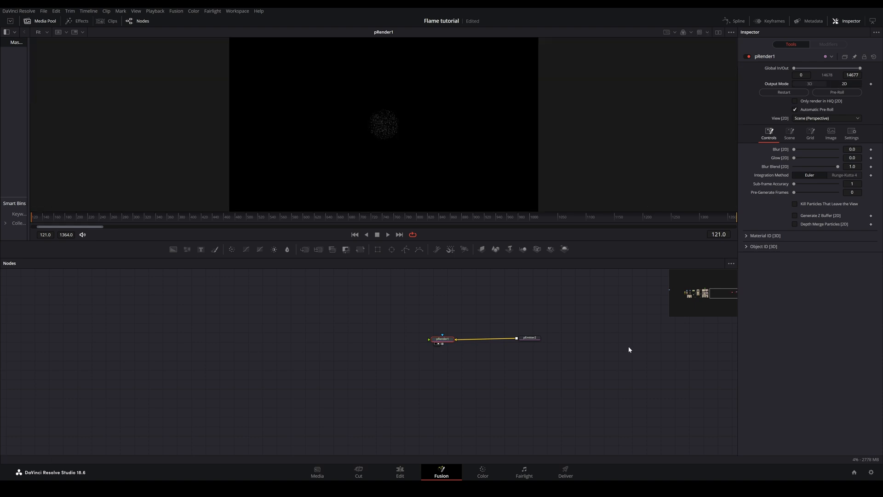
Set the emitter's particle style to Blob and check its base particle color.
click(533, 340)
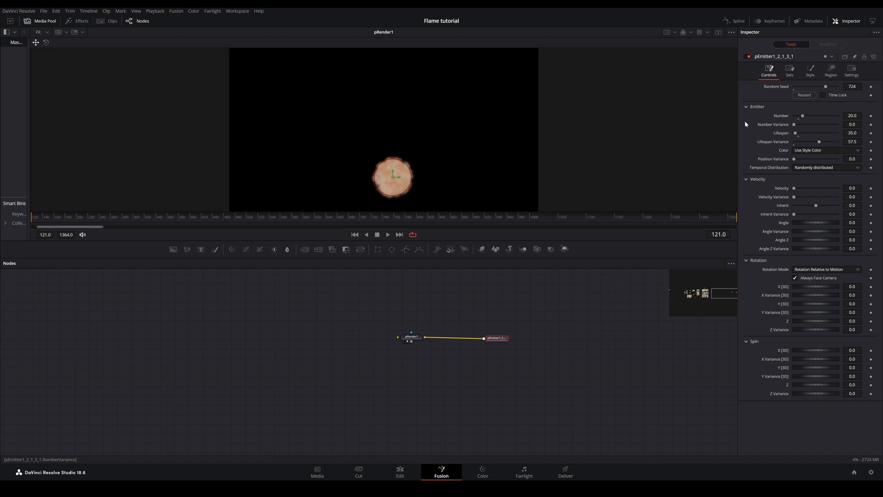
click(810, 69)
click(815, 94)
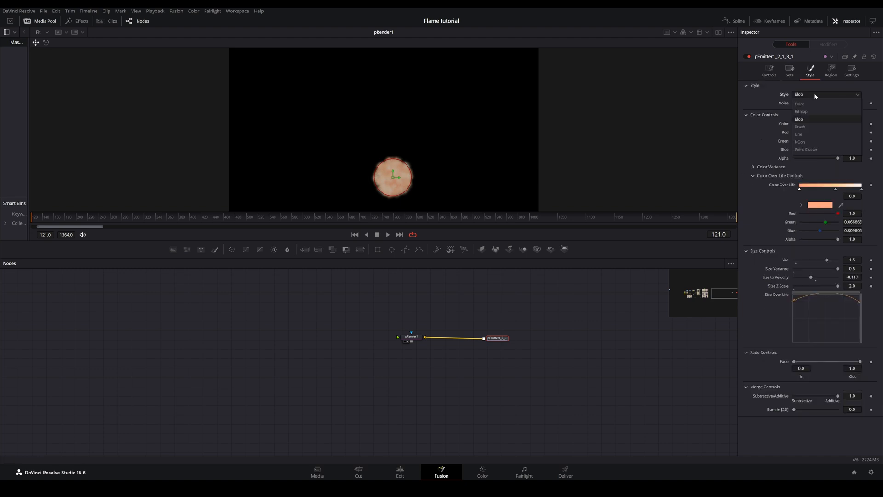
click(810, 118)
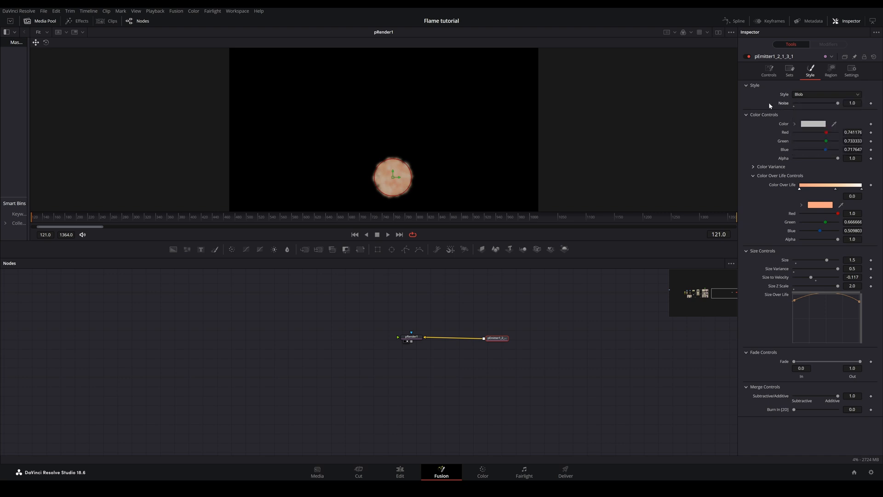
click(812, 125)
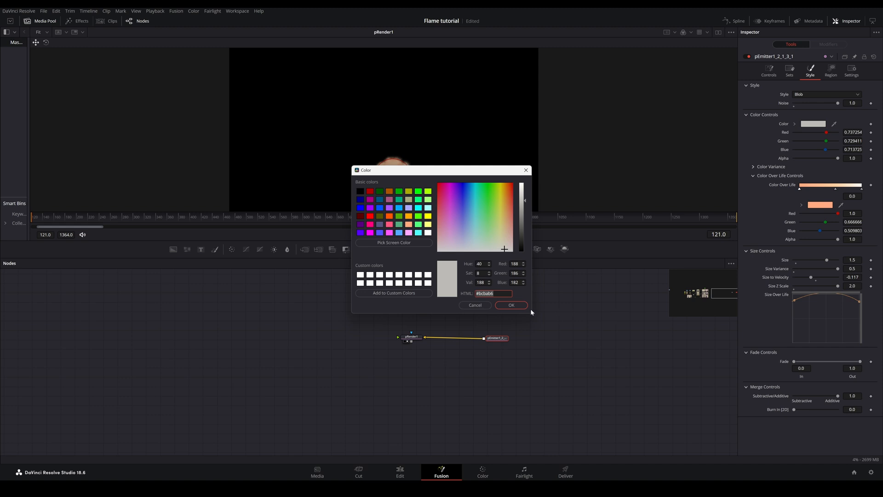
click(474, 305)
Inspect the emitter's Color Variance settings and the start color of its Color Over Life gradient.
click(767, 169)
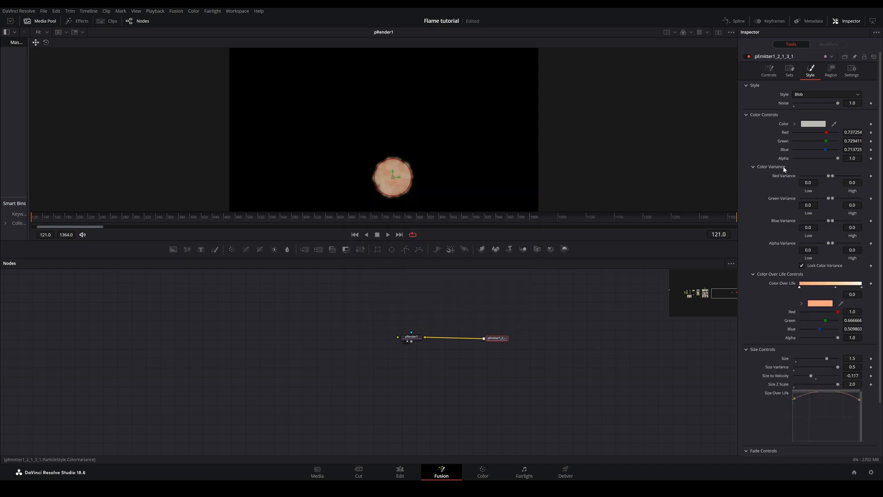
scroll(758, 219, down, 3)
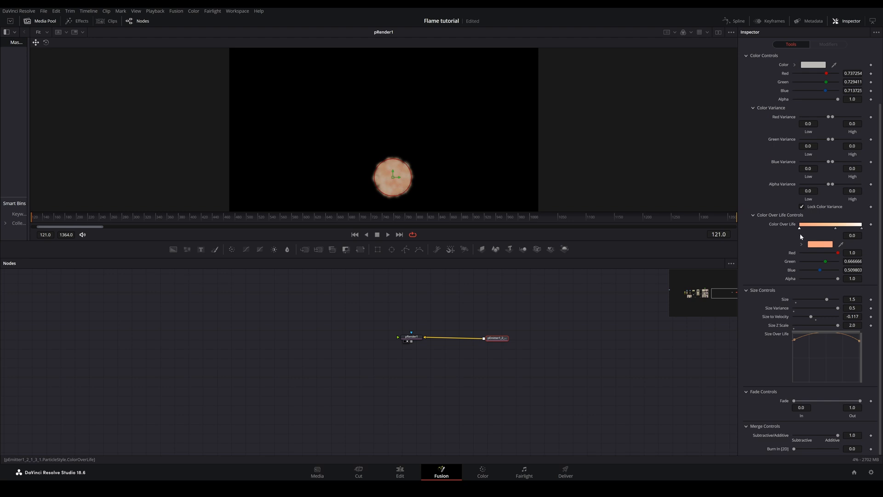
click(813, 244)
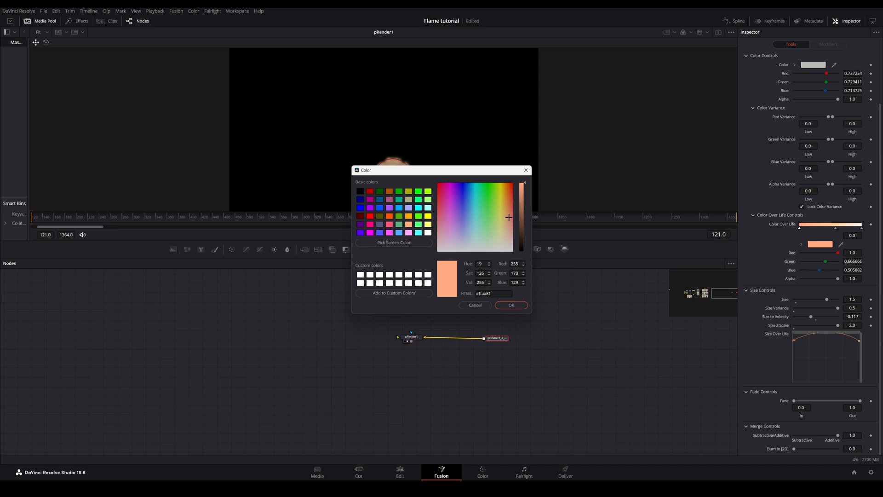
click(475, 305)
Check the middle stop of the emitter's Color Over Life gradient and confirm #fff8f5 as the end stop's color.
click(836, 228)
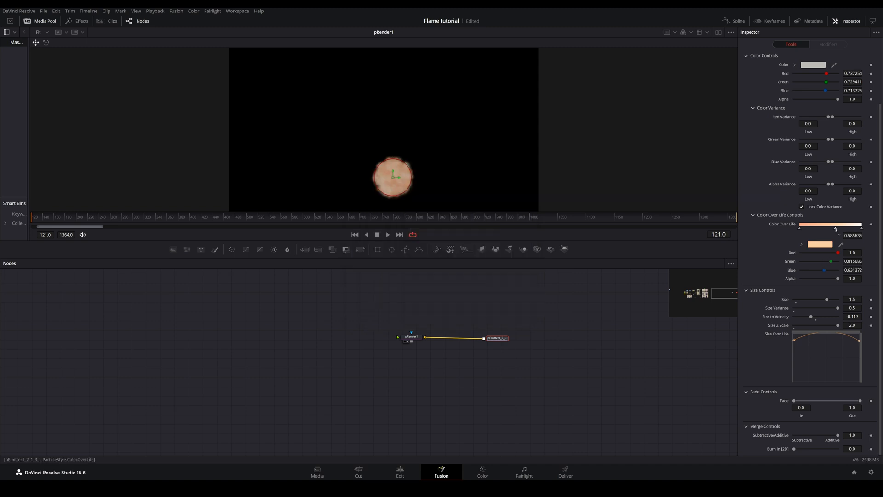
double_click(835, 228)
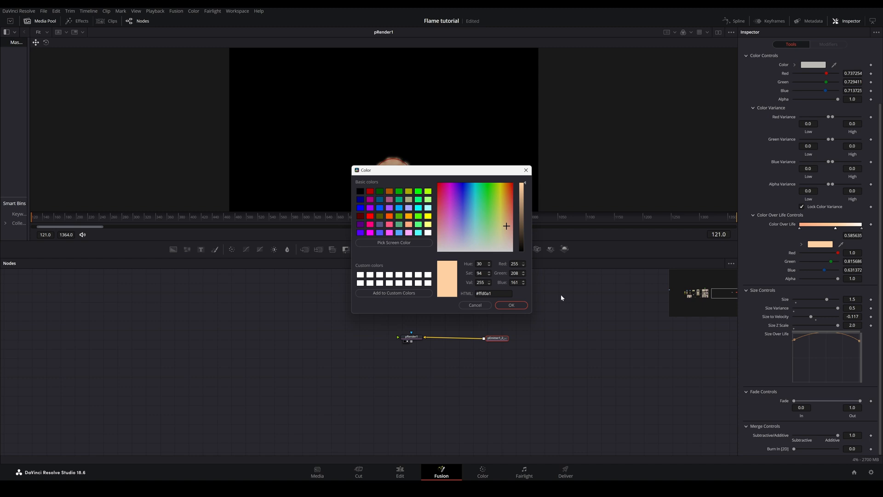
click(509, 248)
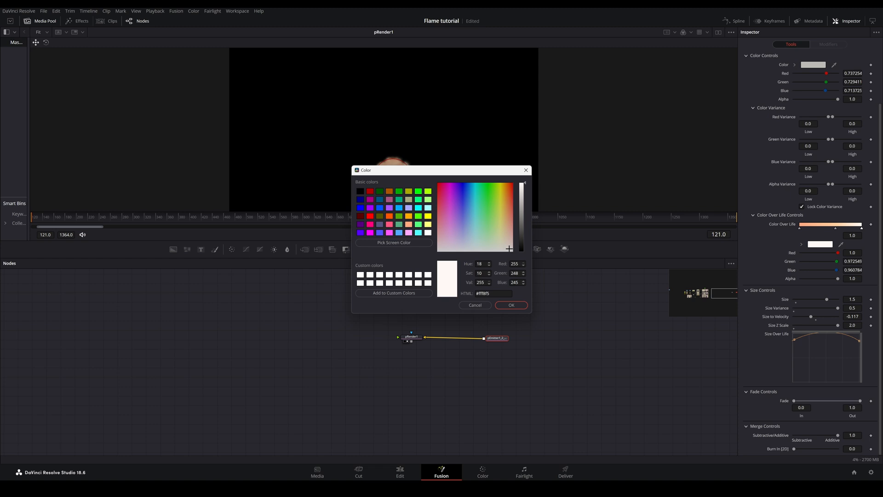
click(511, 305)
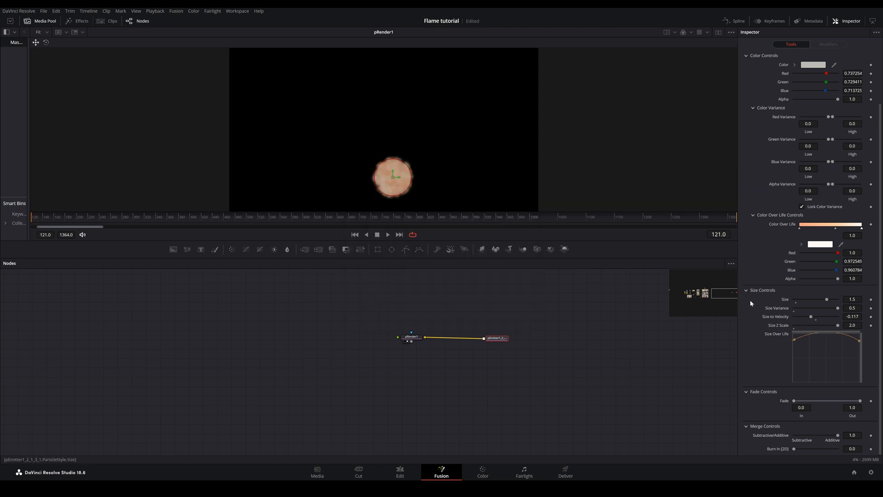
Save the project and scrub through the timeline to preview the emitter's particles.
key(ctrl+s)
drag(32, 216, 234, 230)
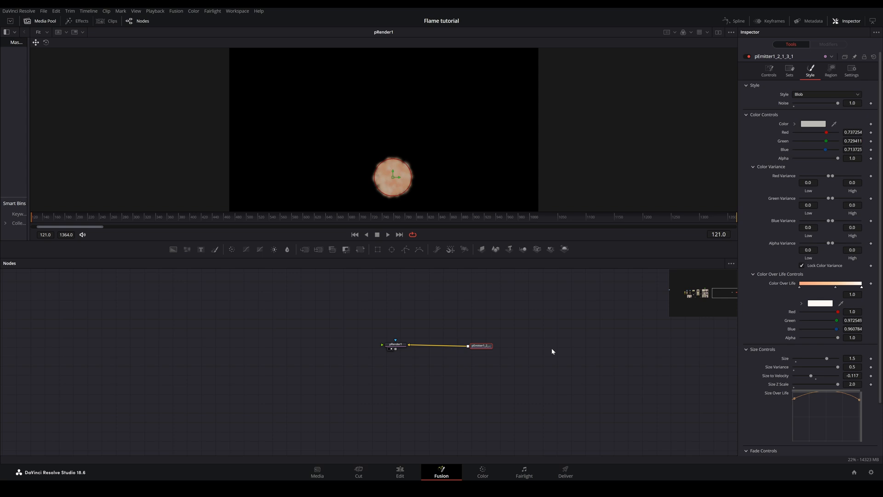
Insert a pDirectionalForce node between the emitter and pRender, and scrub the timeline to preview the particle motion.
click(551, 351)
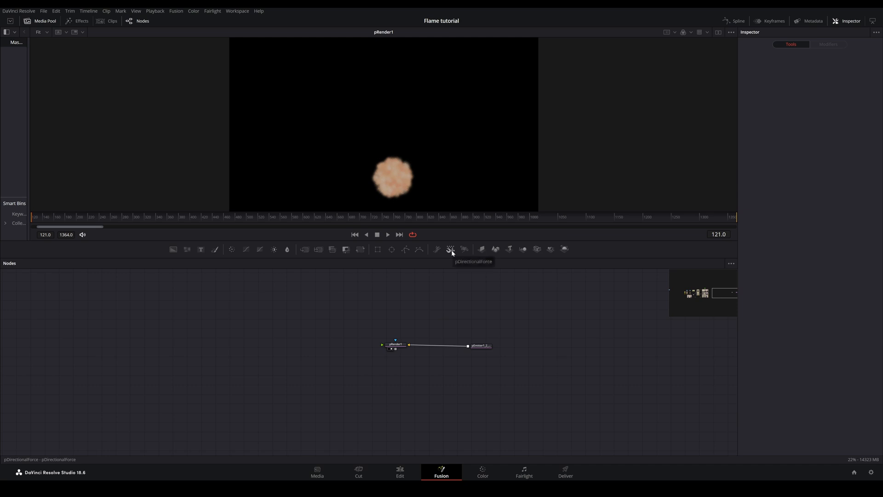
drag(451, 250, 439, 347)
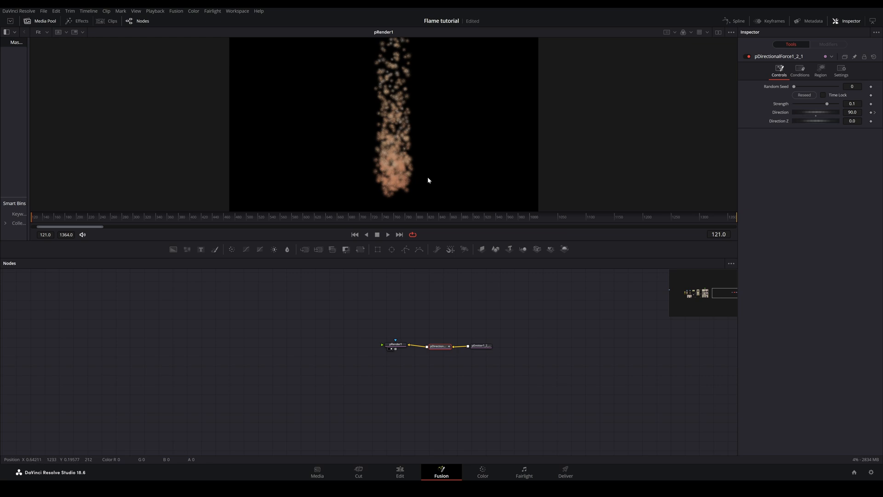
drag(31, 219, 102, 225)
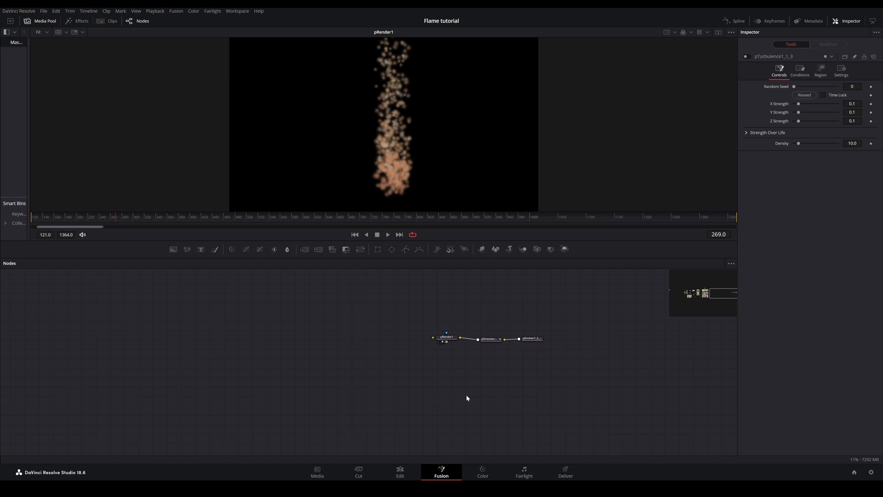
Add a pTurbulence node between pDirectionalForce and pRender, and play back the particle animation.
key(shift+space)
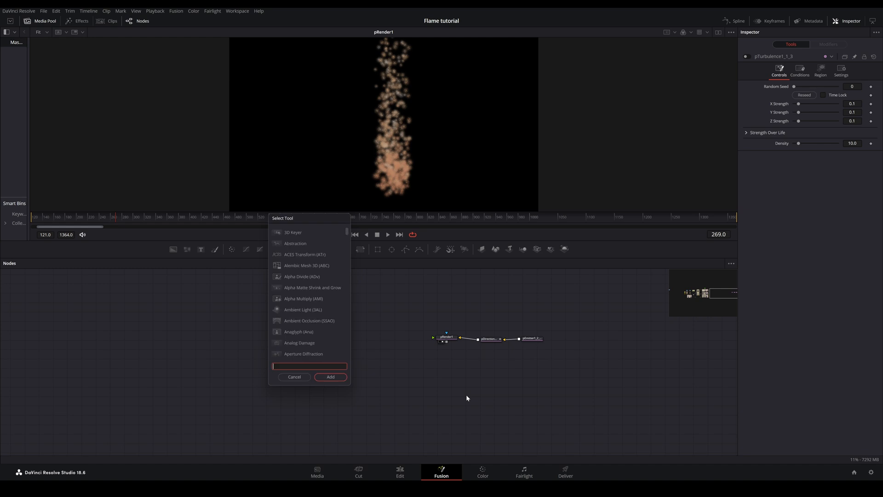
text(p)
text(tu)
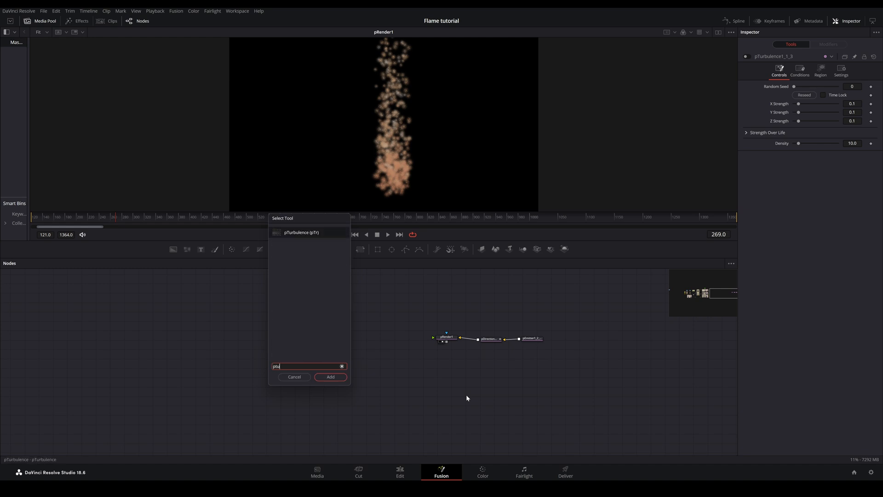
key(Return)
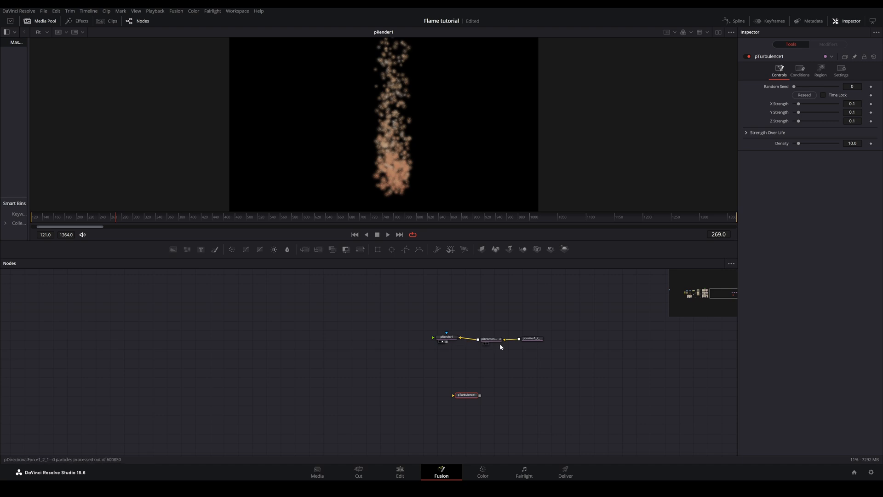
drag(544, 364, 544, 336)
drag(476, 391, 504, 333)
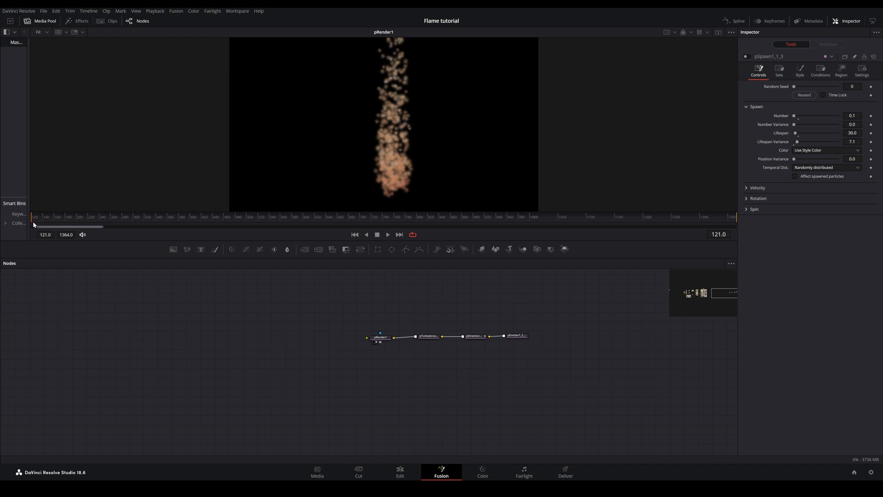
key(space)
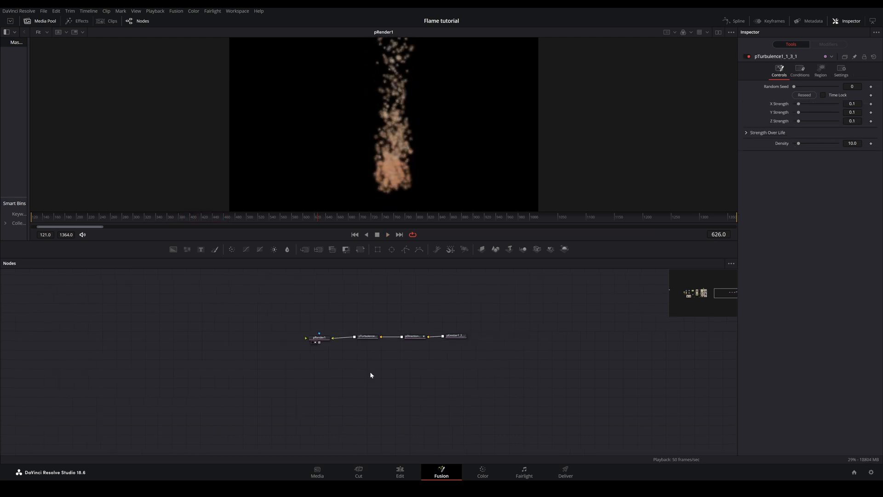
Add a pSpawn node and make room for it between pTurbulence and pRender.
key(shift+space)
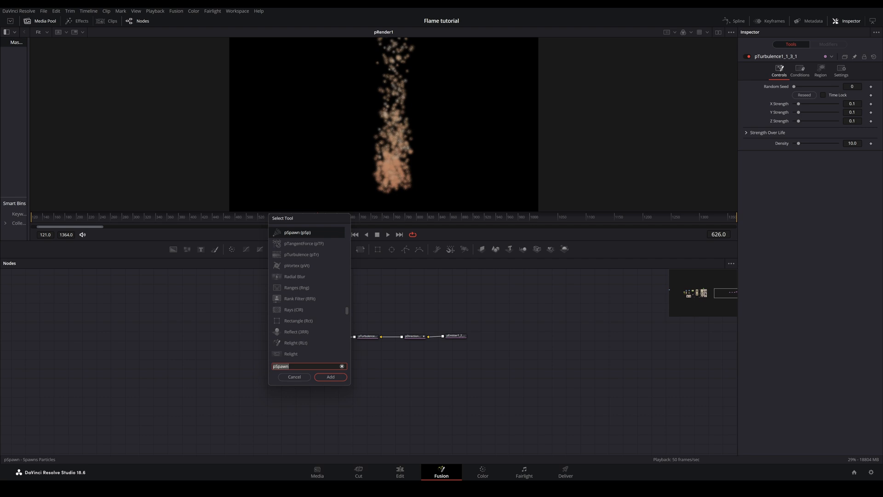
key(Return)
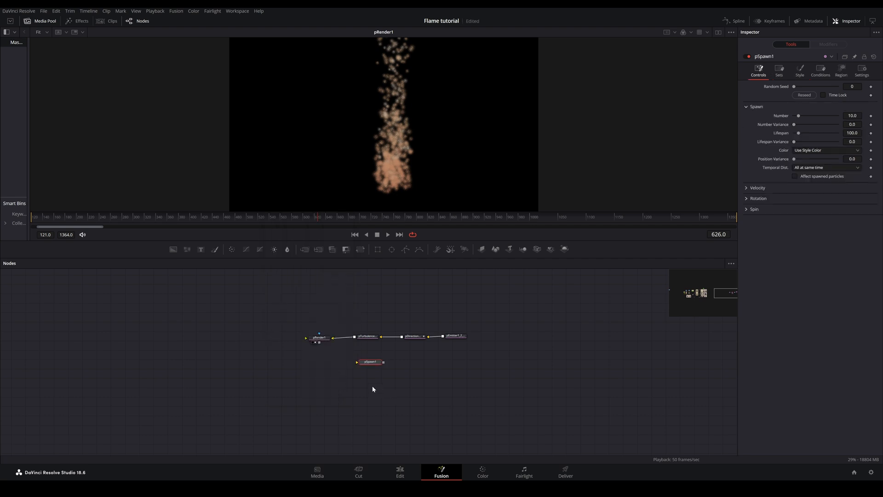
drag(319, 338, 283, 337)
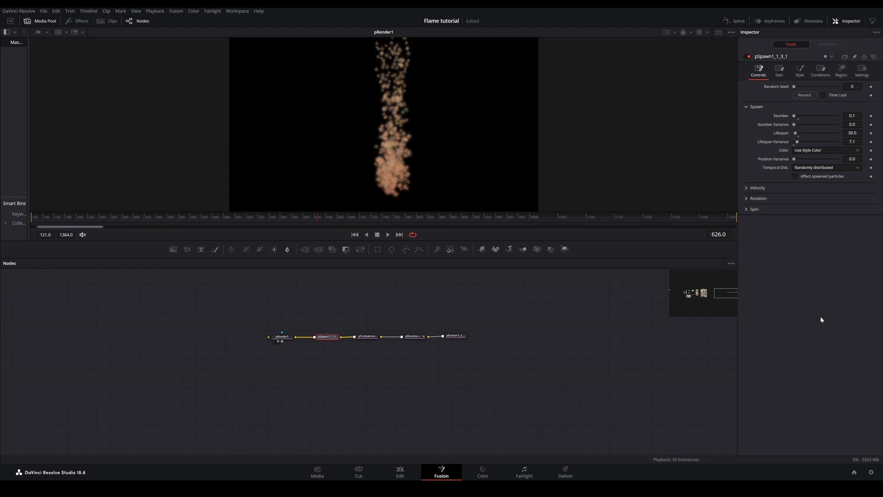
Examine the Velocity, Rotation and Spin settings of the pSpawn node.
click(757, 187)
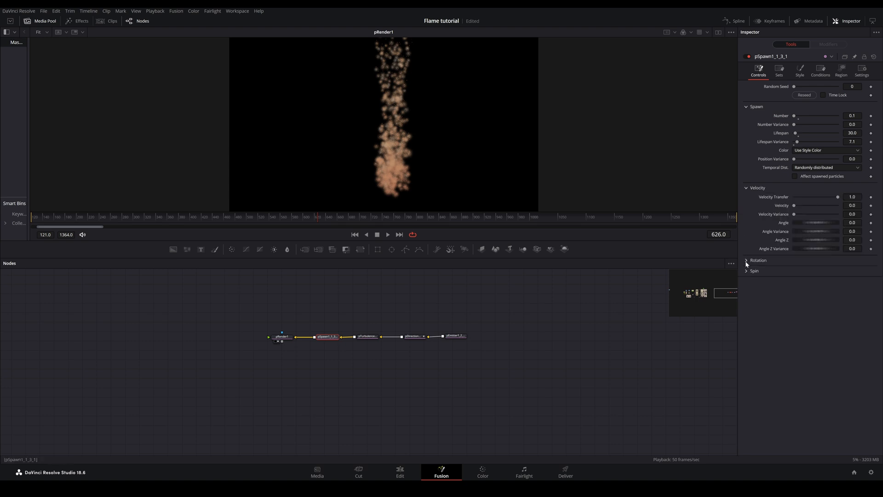
click(758, 260)
click(747, 341)
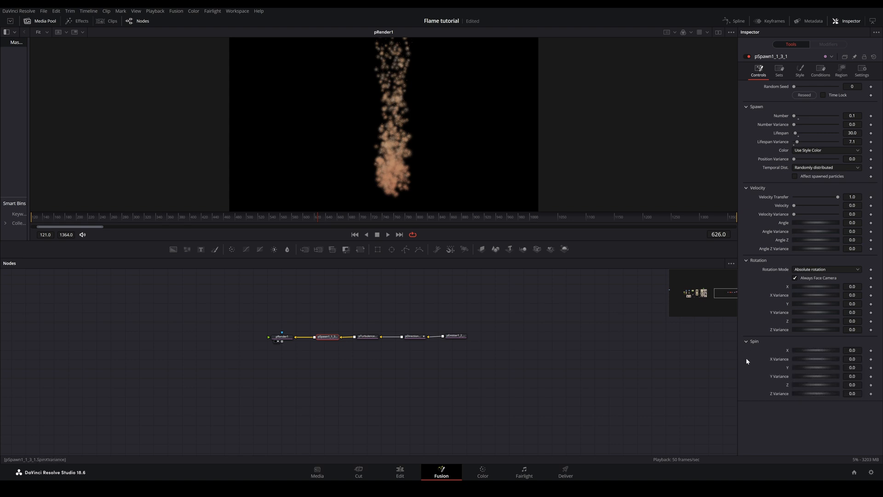
Examine the particle style and base color settings of the pSpawn node.
click(800, 69)
click(810, 94)
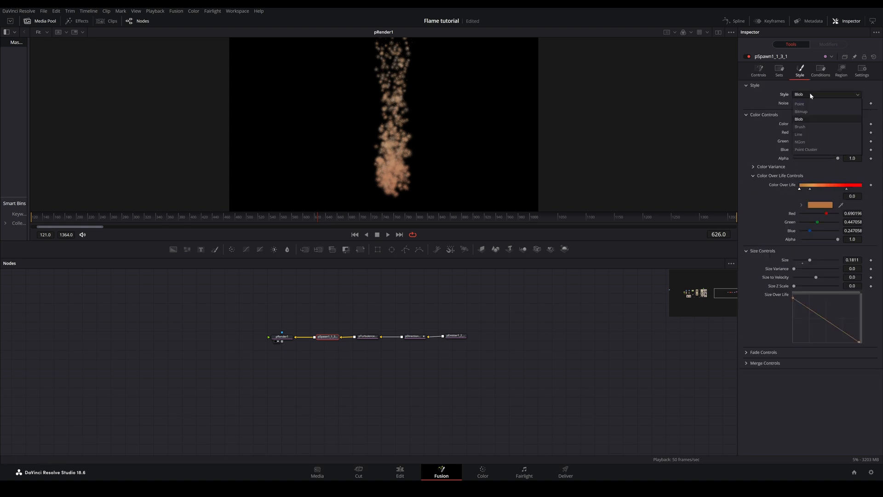
click(809, 94)
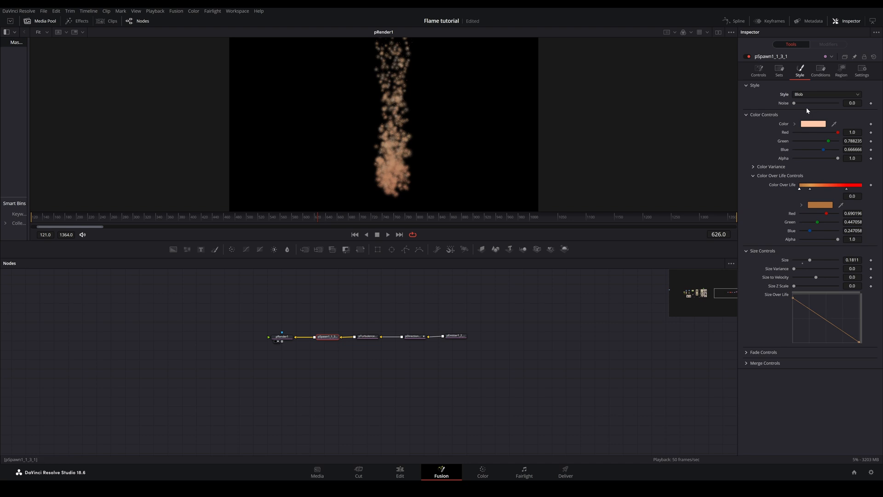
click(810, 125)
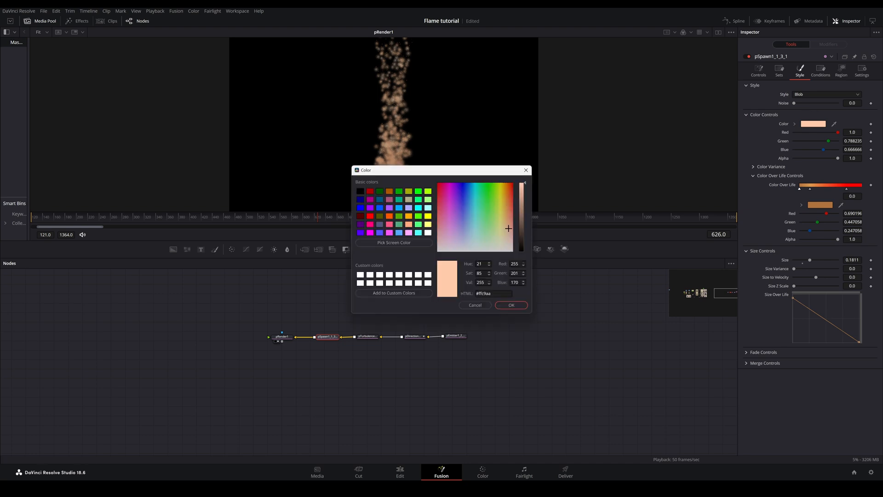
click(526, 171)
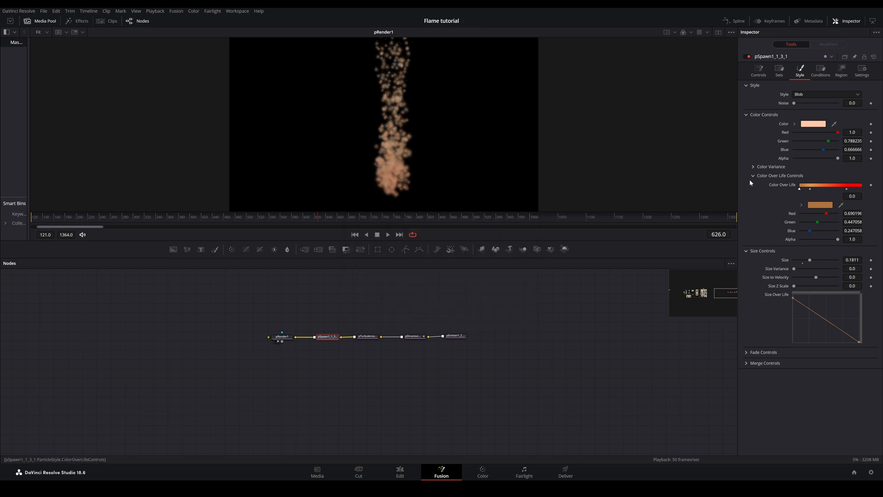
Inspect the color of each Color Over Life gradient stop on the pSpawn node.
click(799, 190)
click(818, 205)
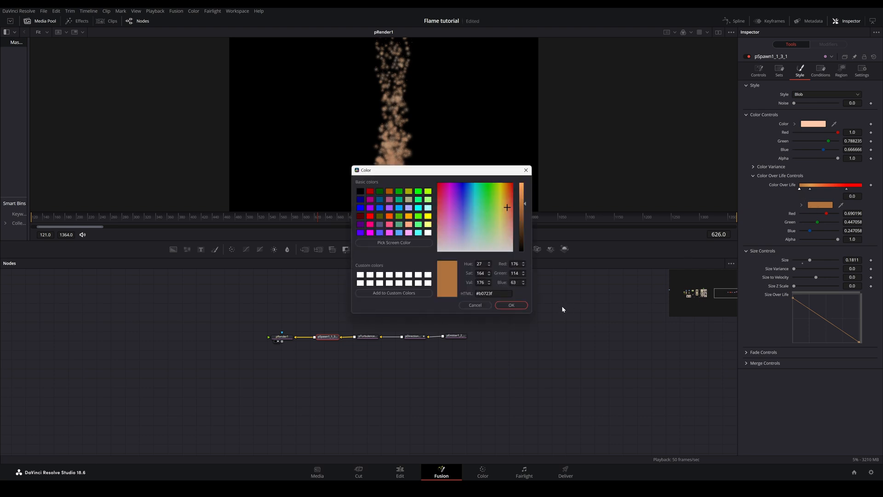
click(475, 305)
click(811, 190)
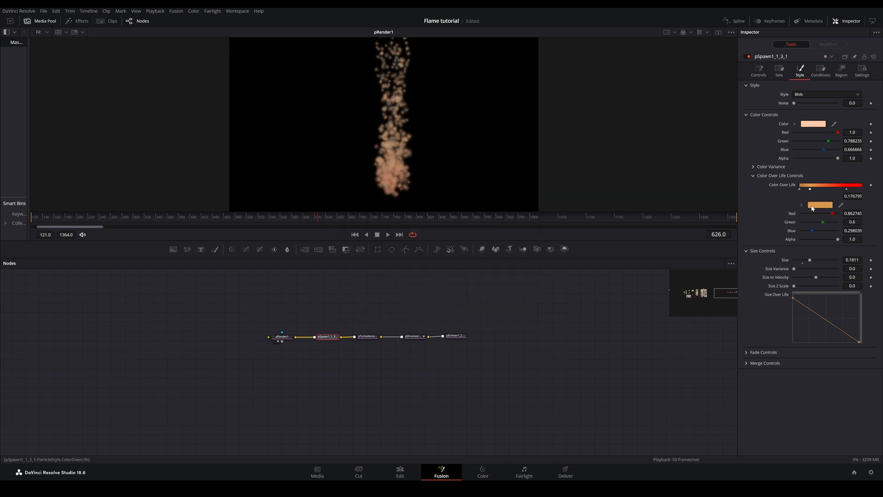
click(813, 208)
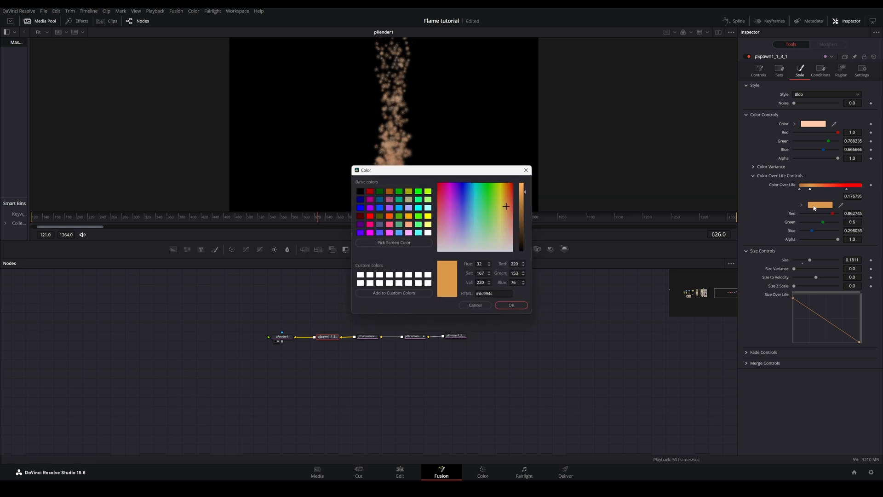
click(475, 305)
click(845, 189)
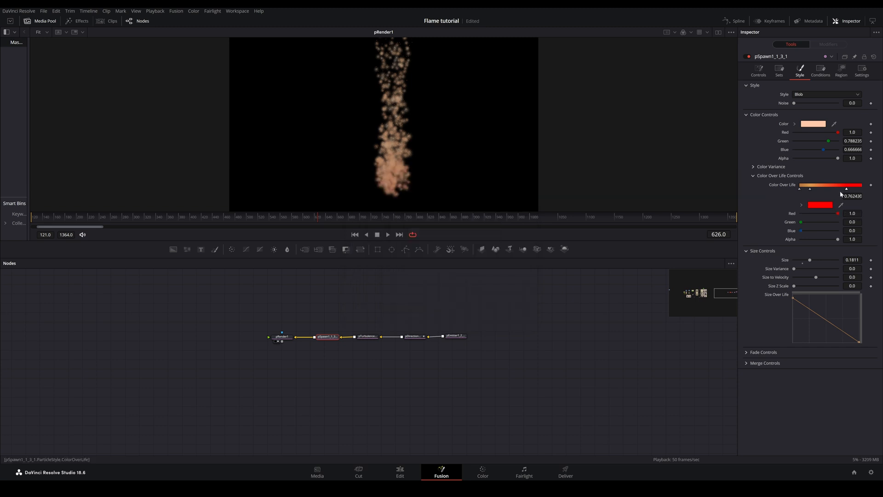
click(820, 205)
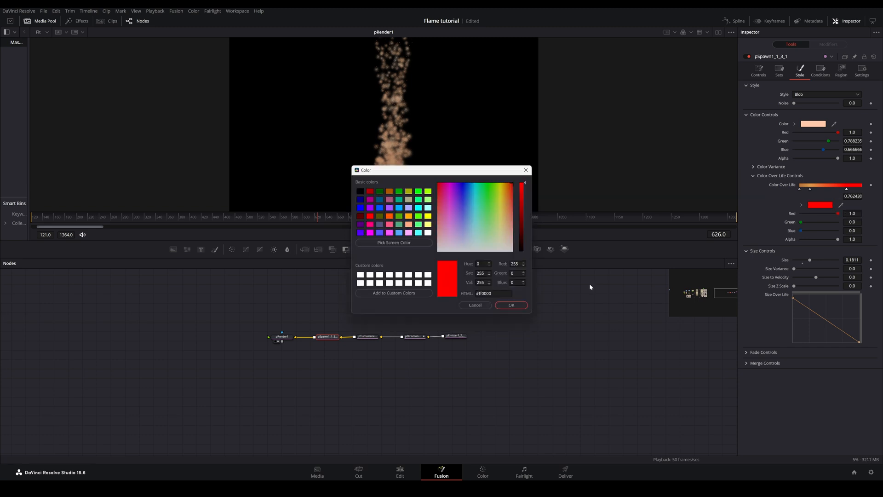
click(477, 304)
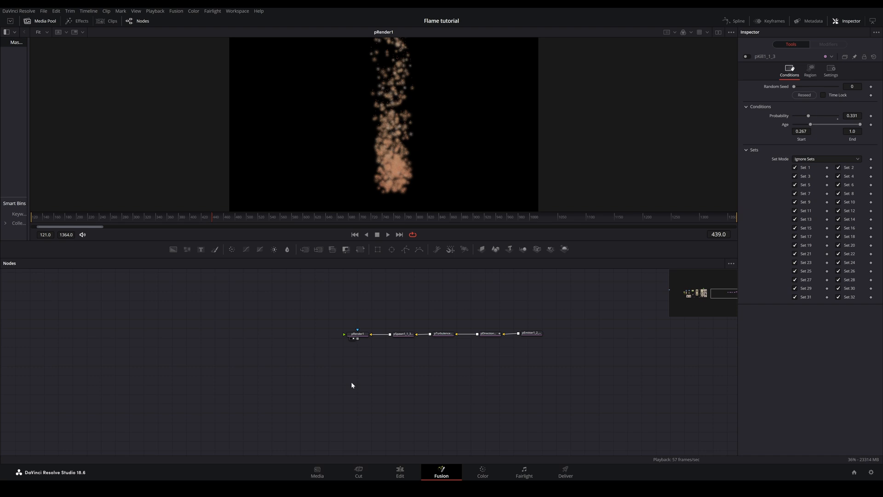
Insert a pKill node between pSpawn and pRender, and play back the particle animation.
key(shift+space)
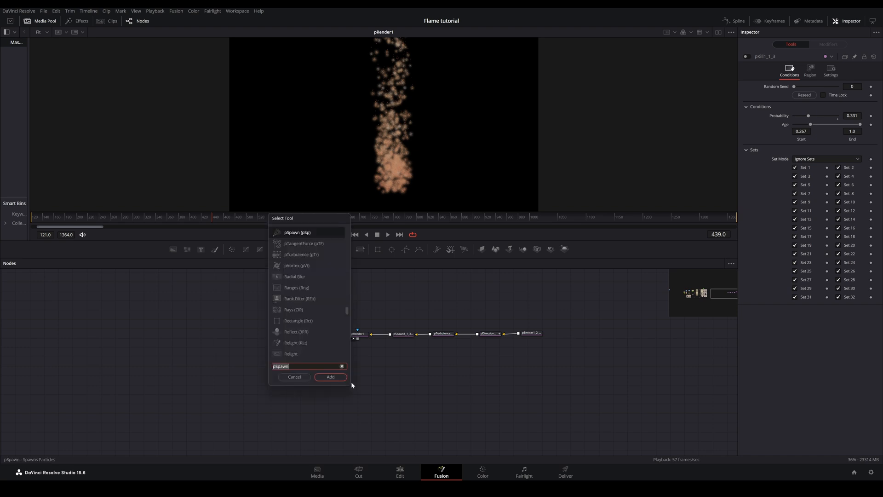
text(pkil)
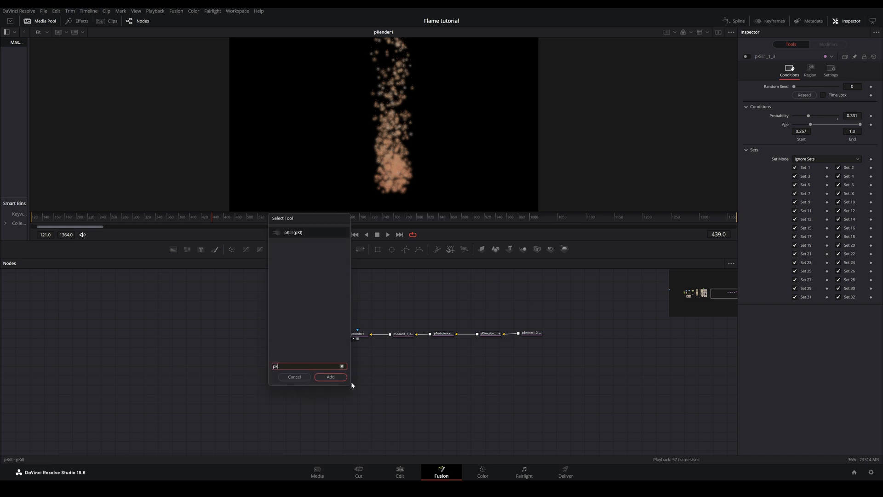
click(331, 377)
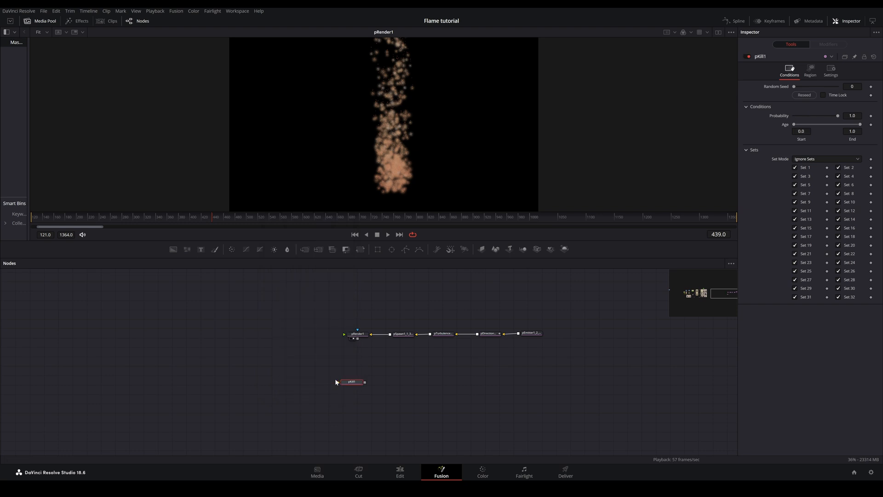
drag(357, 336, 313, 336)
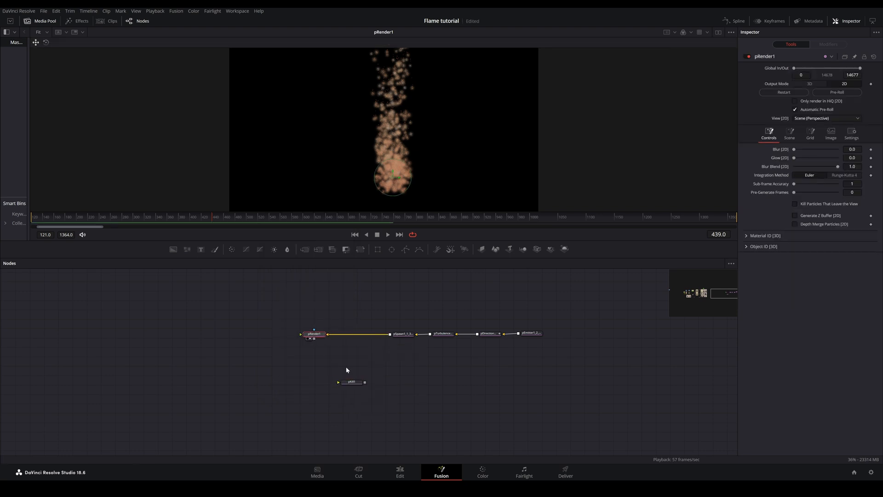
drag(358, 381, 367, 334)
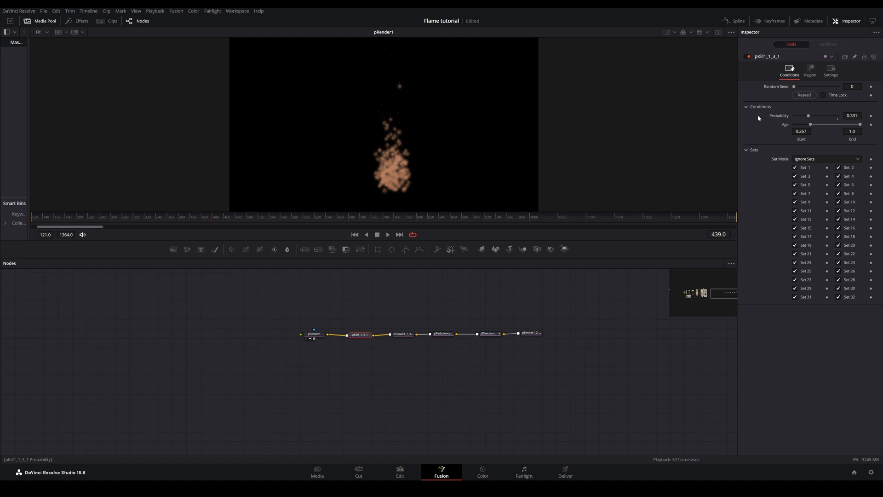
key(space)
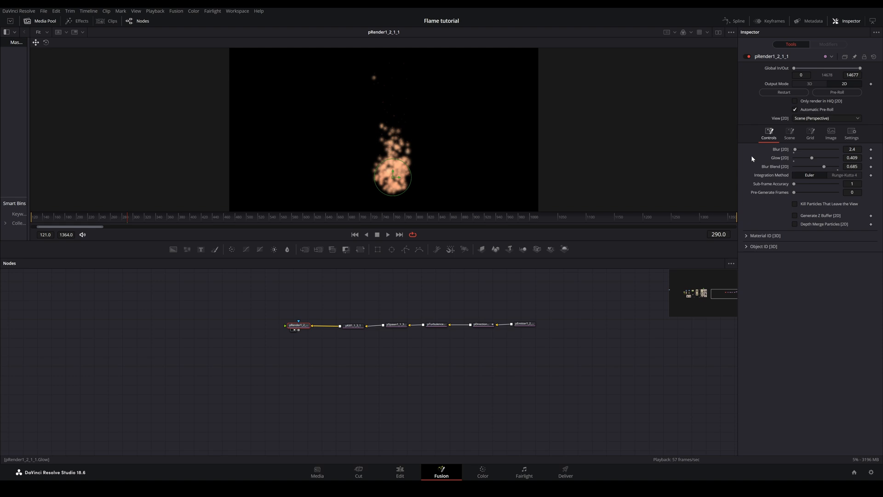
key(space)
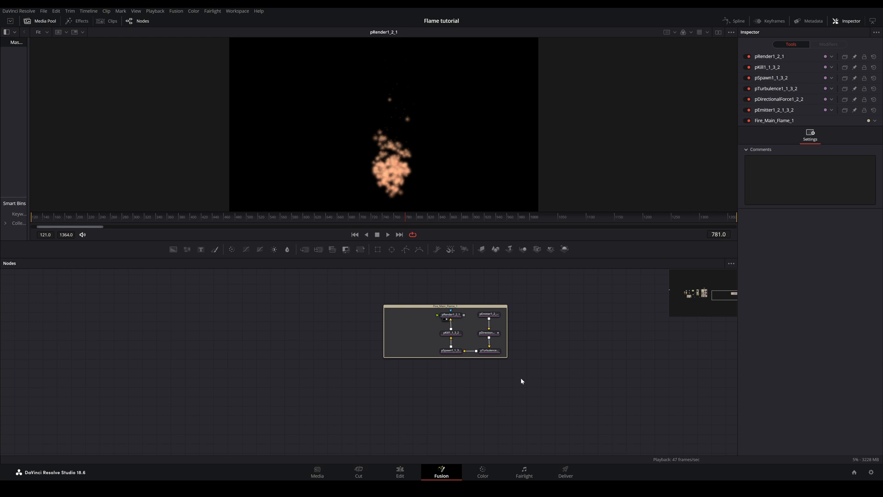
Add pEmitter, pDirectionalForce and pMerge nodes beside the main flame group, and add an Underlay for them.
drag(436, 250, 538, 315)
drag(451, 249, 597, 318)
drag(607, 316, 642, 337)
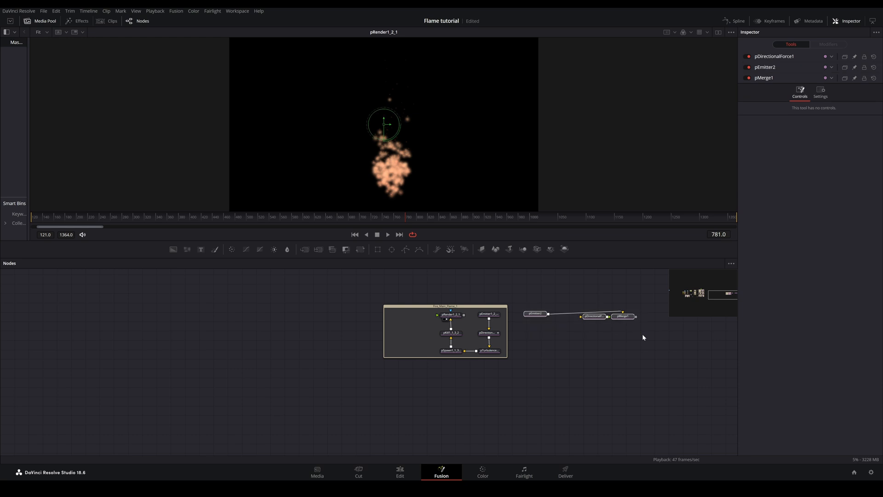
key(shift+space)
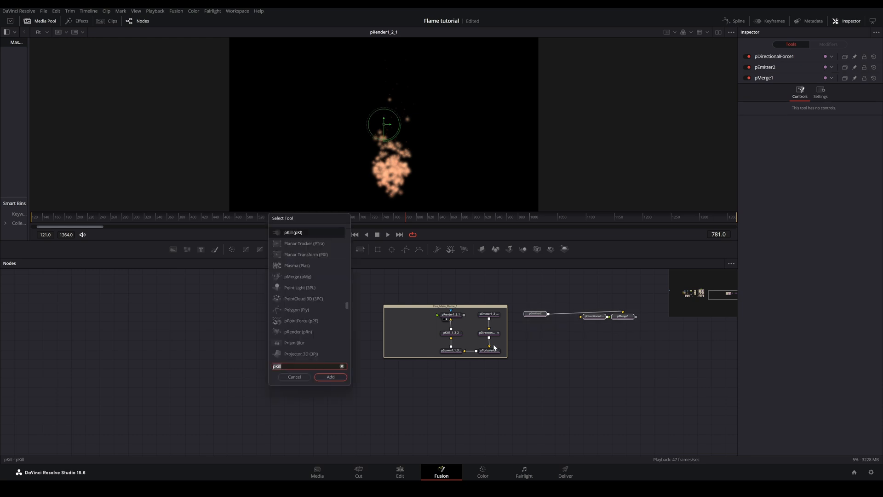
text(und)
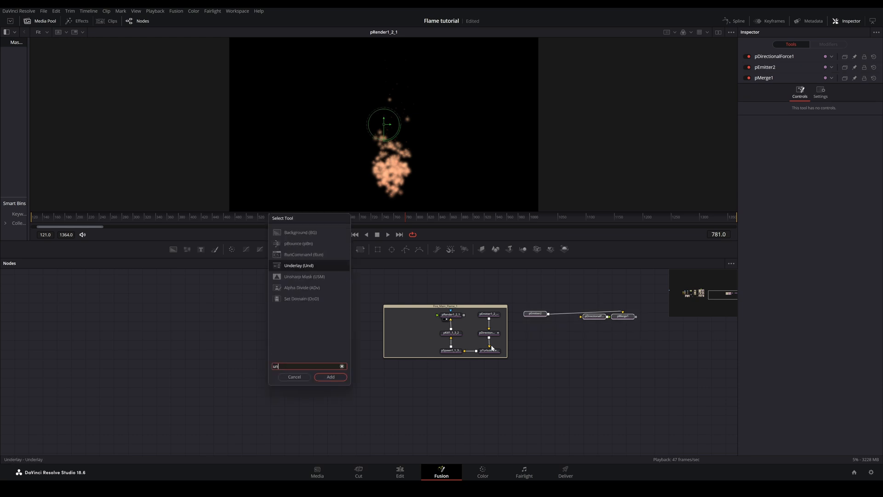
click(330, 377)
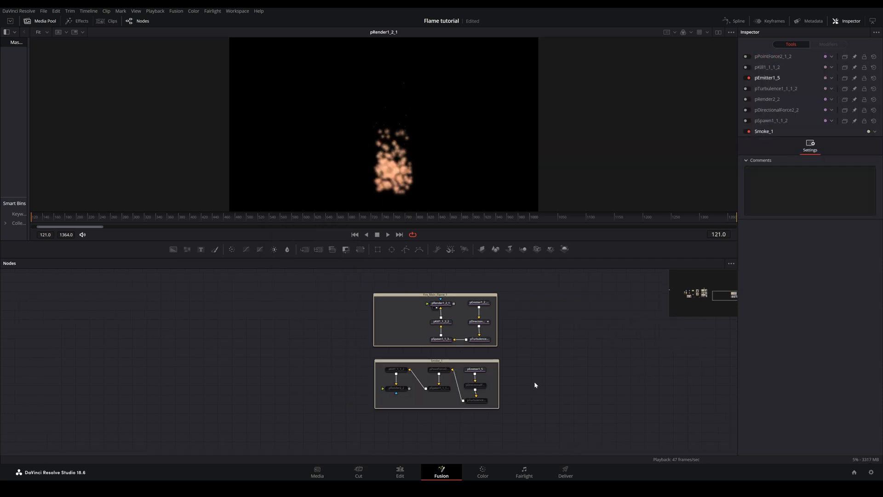
Save the project, and examine the particle style and base color of the emitter in the Smoke group.
key(ctrl+s)
click(475, 370)
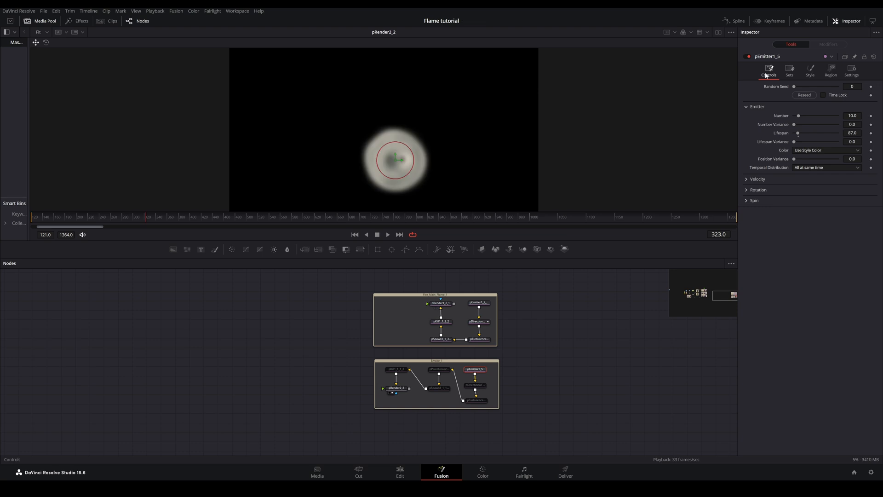
click(810, 71)
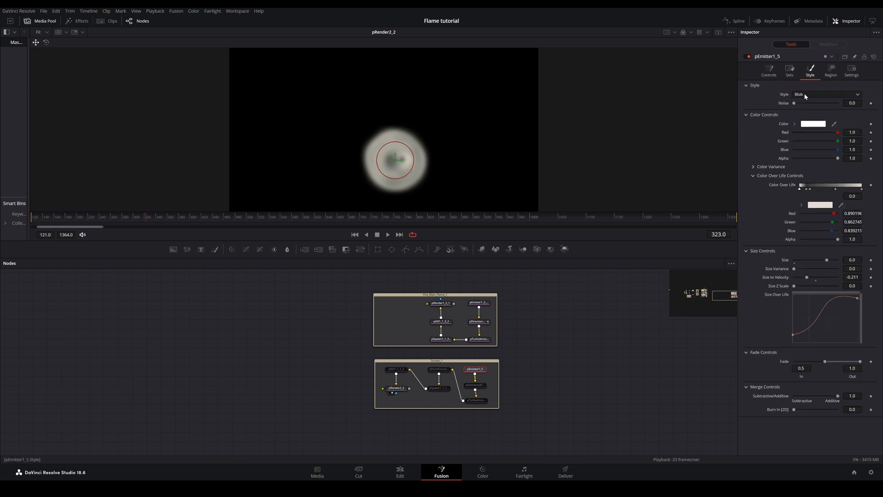
click(787, 125)
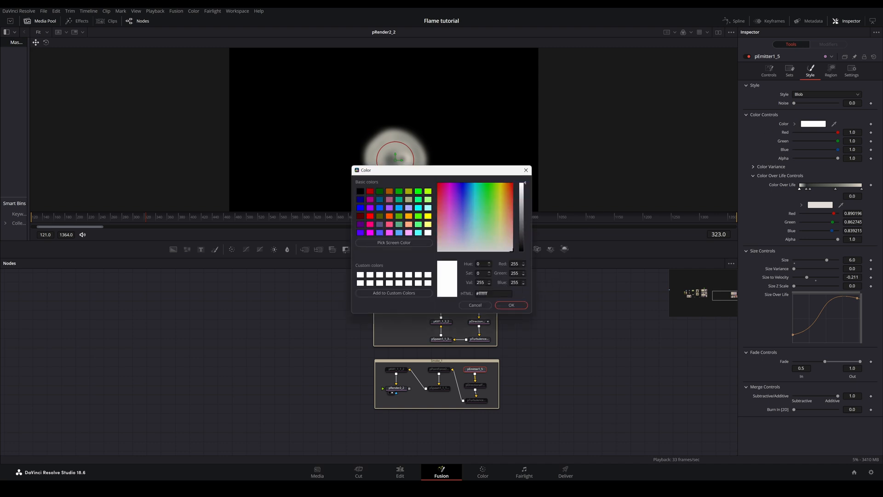
click(526, 170)
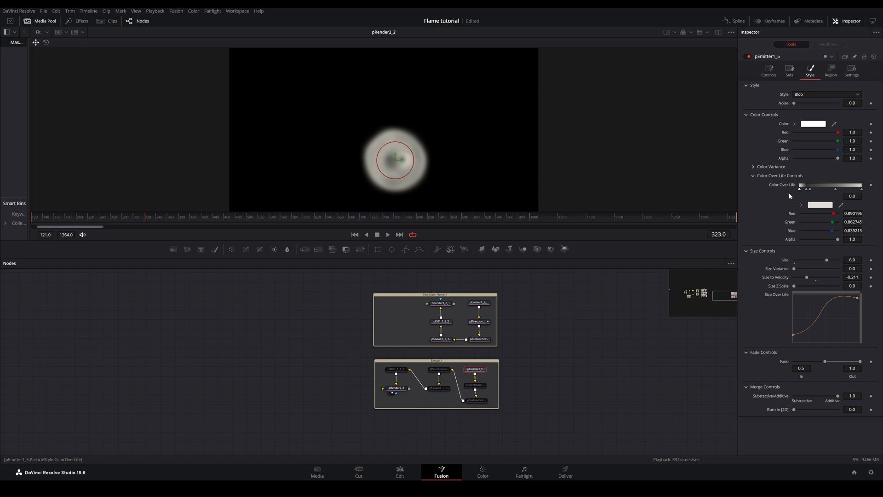
Inspect the color of each Color Over Life gradient stop on the smoke emitter, from start to end.
click(821, 206)
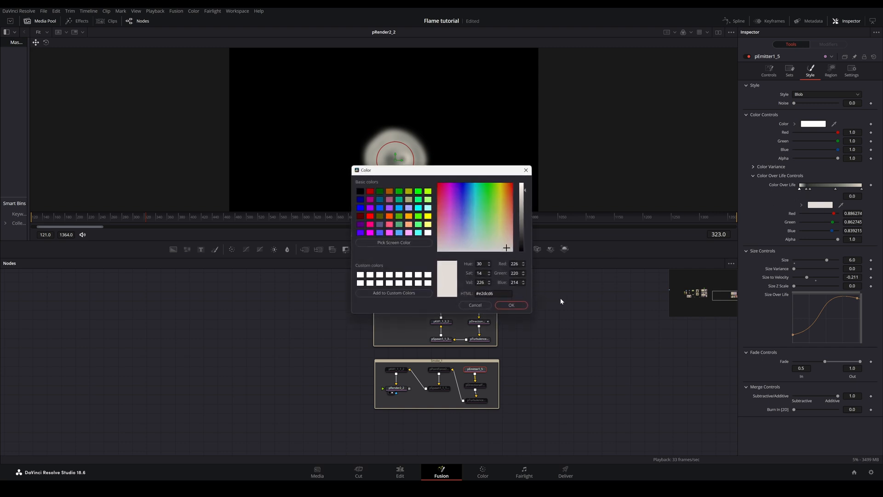
click(511, 304)
click(806, 189)
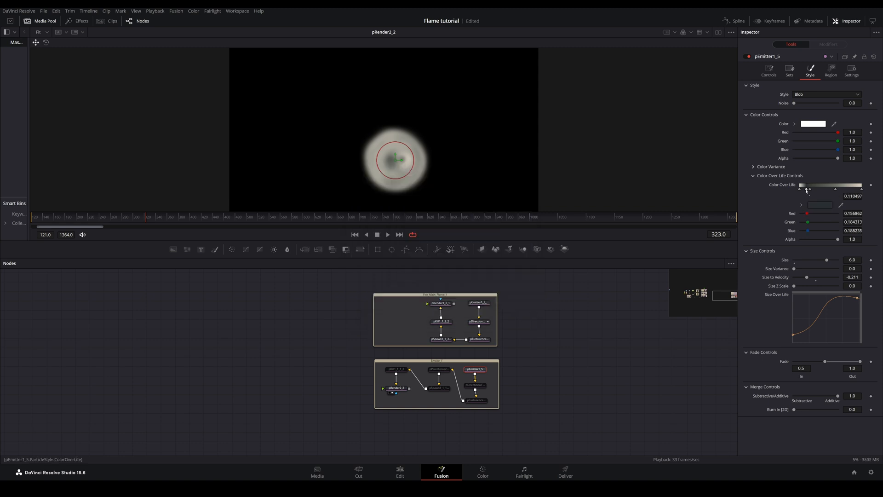
click(815, 204)
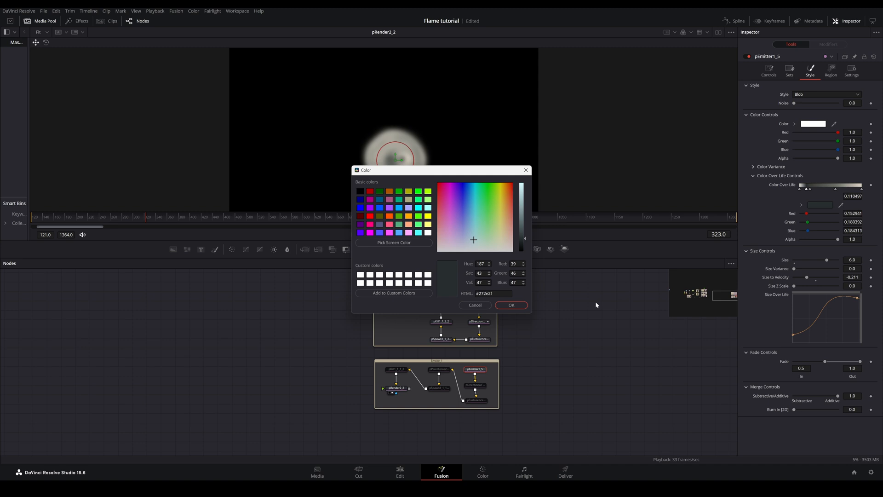
click(511, 304)
click(809, 189)
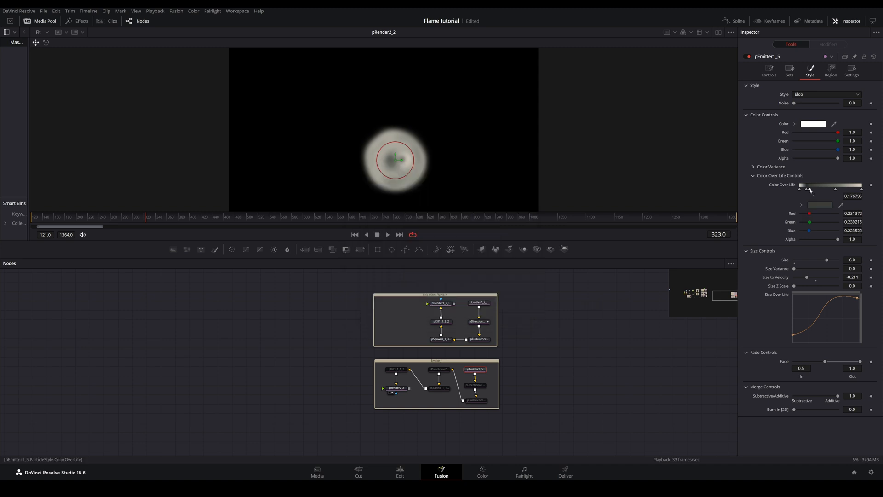
click(820, 206)
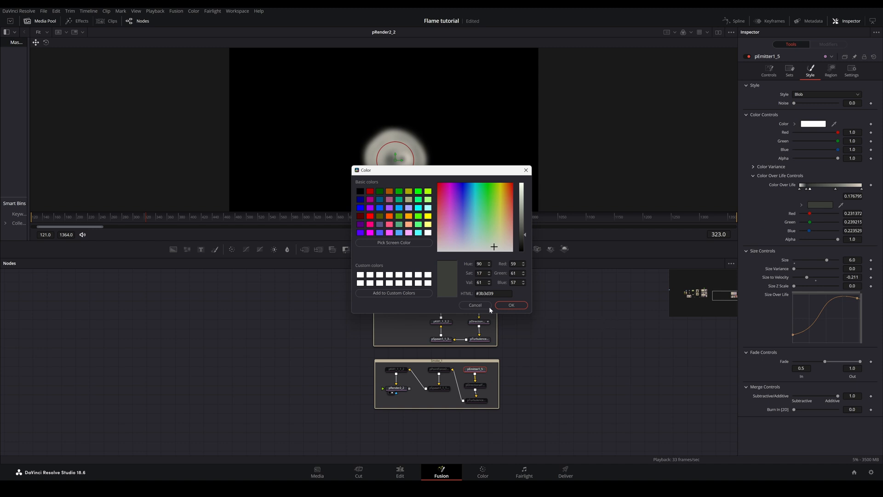
click(511, 305)
click(835, 189)
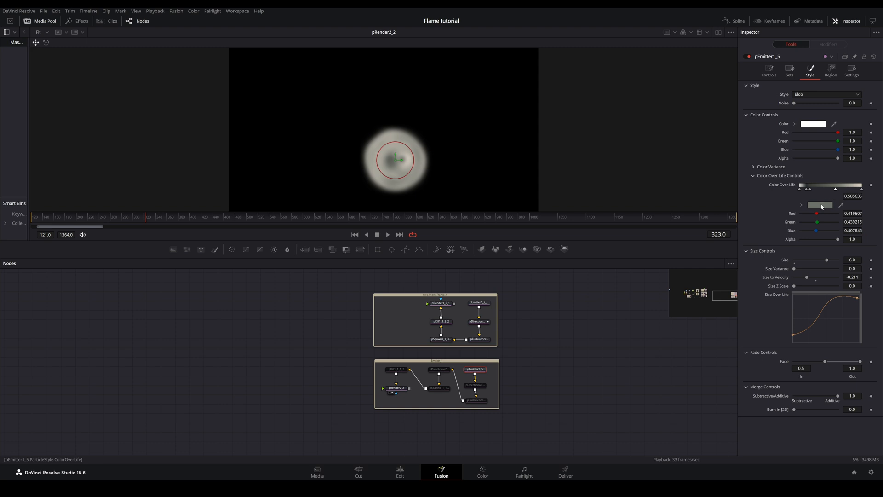
click(820, 205)
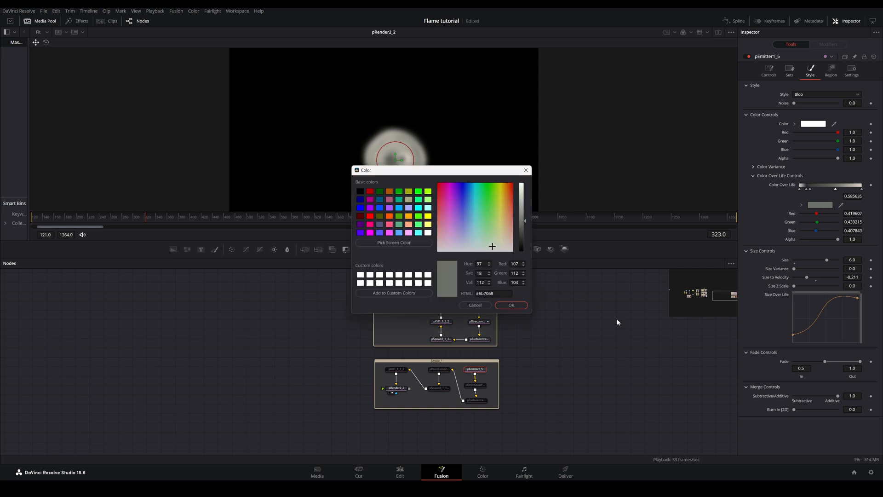
click(511, 305)
click(861, 188)
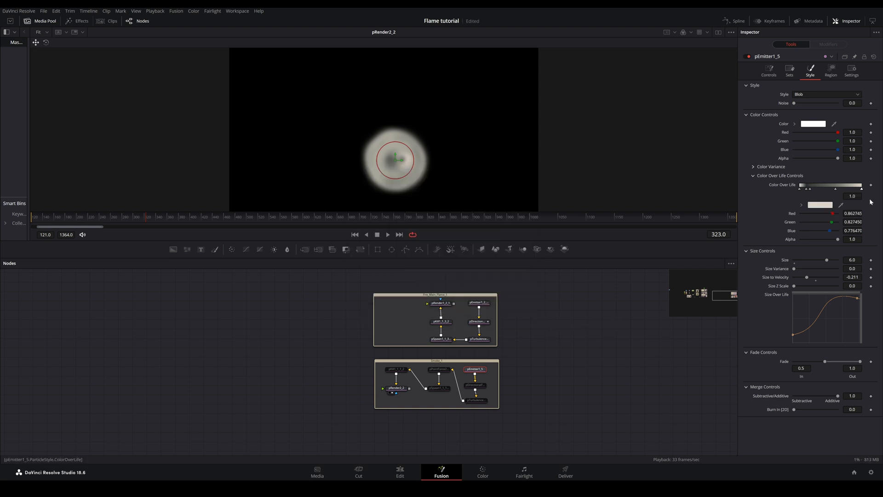
click(819, 205)
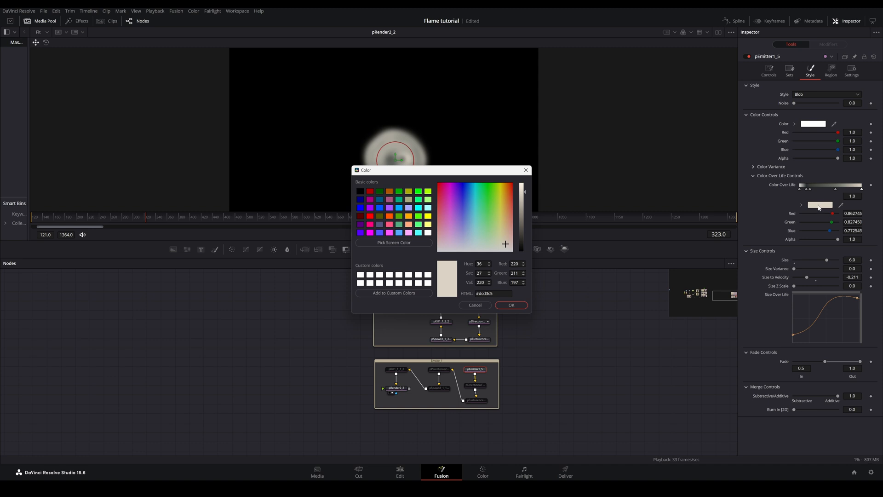
click(511, 305)
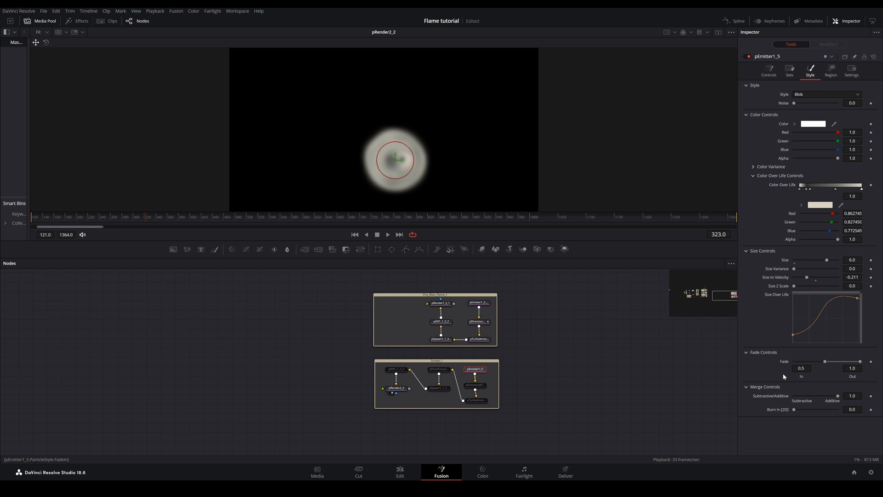
Enable the directional force, turbulence, point force and spawn nodes in the Smoke group, comparing its turbulence settings with the main flame's.
click(830, 69)
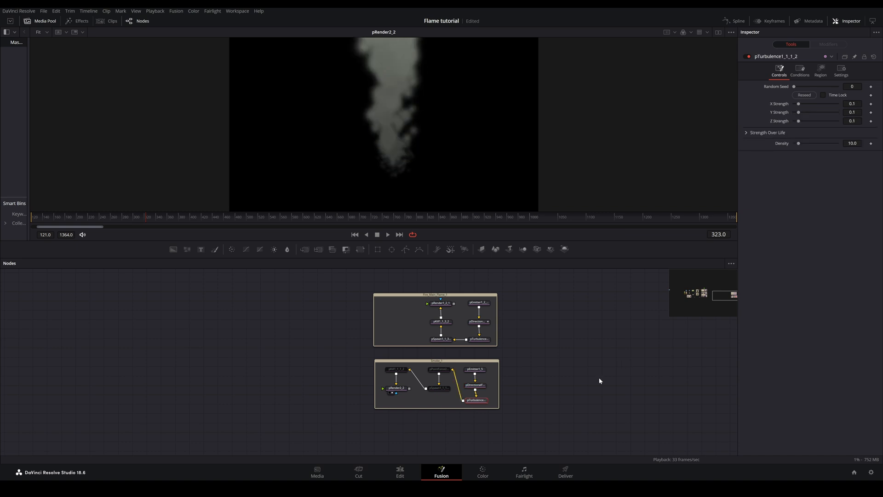
click(479, 340)
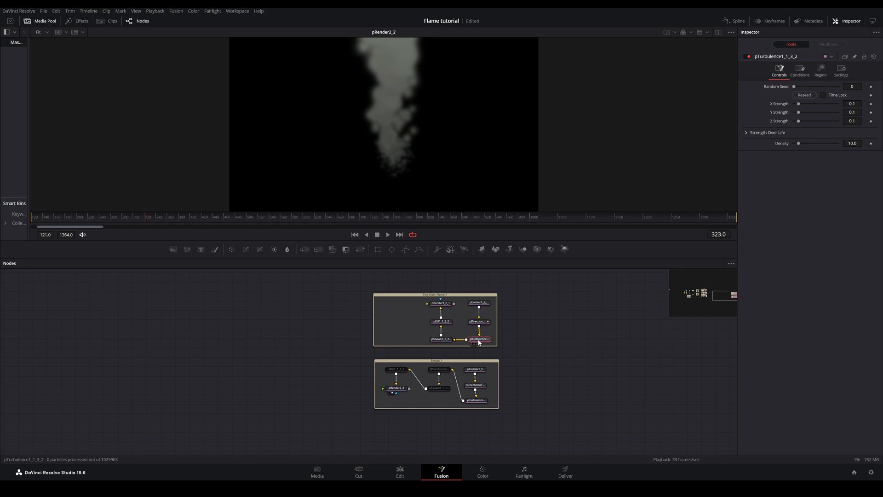
key(ctrl+c)
key(ctrl+v)
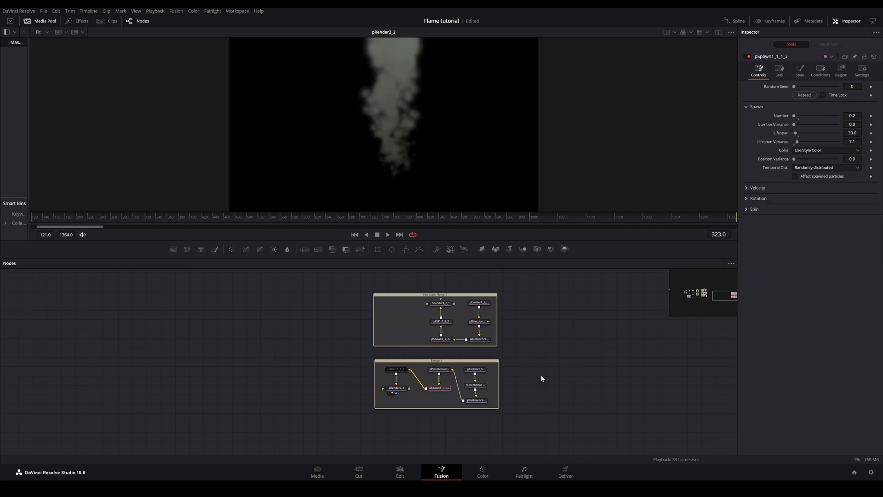
Enable the pKill node in the Smoke group and play back the smoke animation from the first frame.
key(ctrl+s)
click(439, 339)
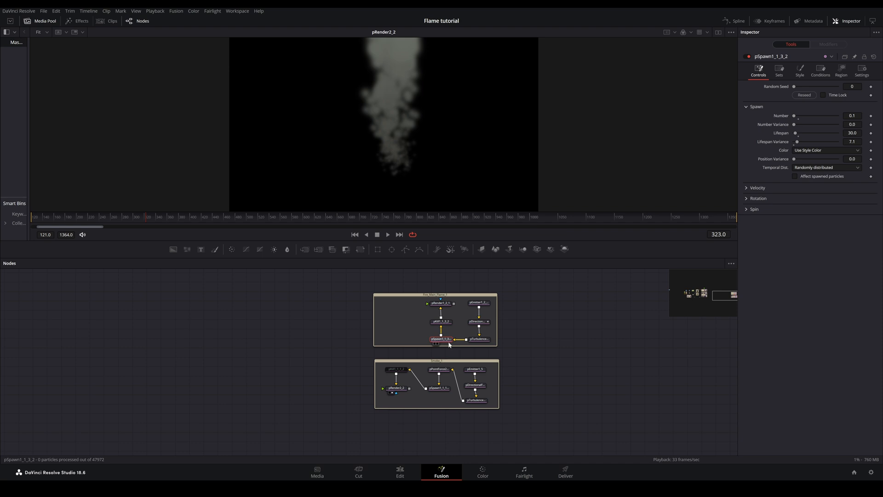
click(516, 379)
key(ctrl+v)
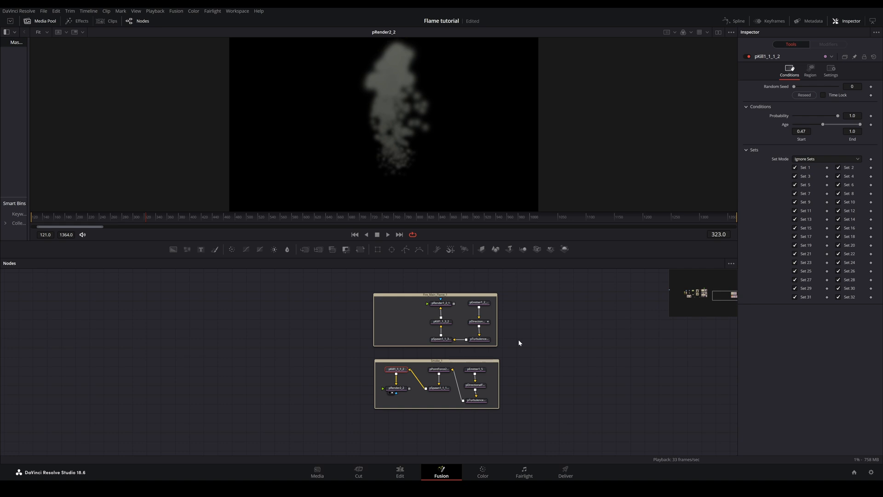
click(33, 220)
key(space)
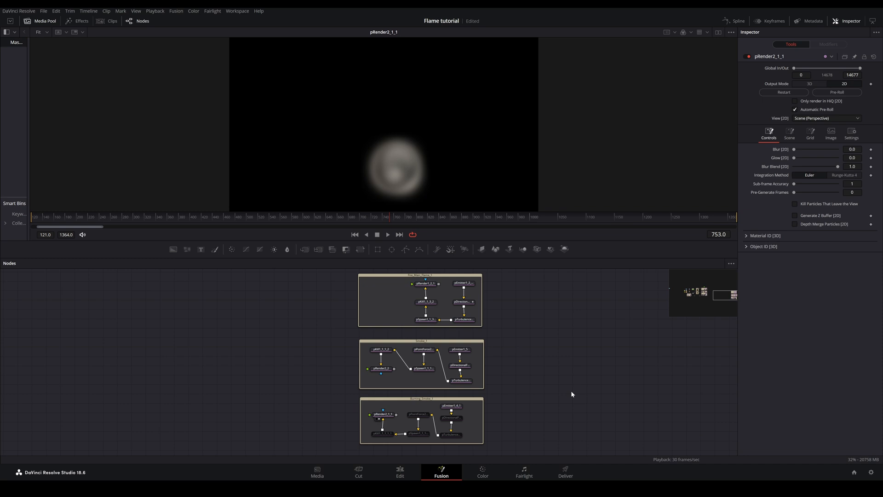
click(456, 343)
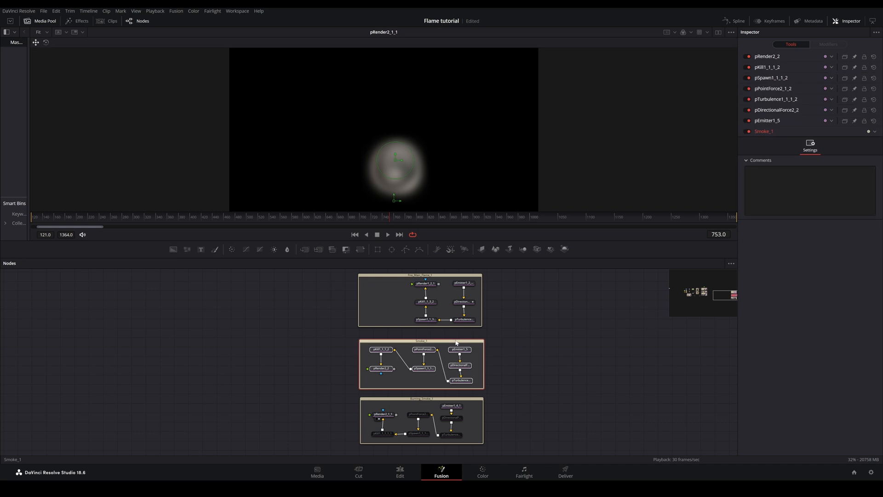
key(ctrl+v)
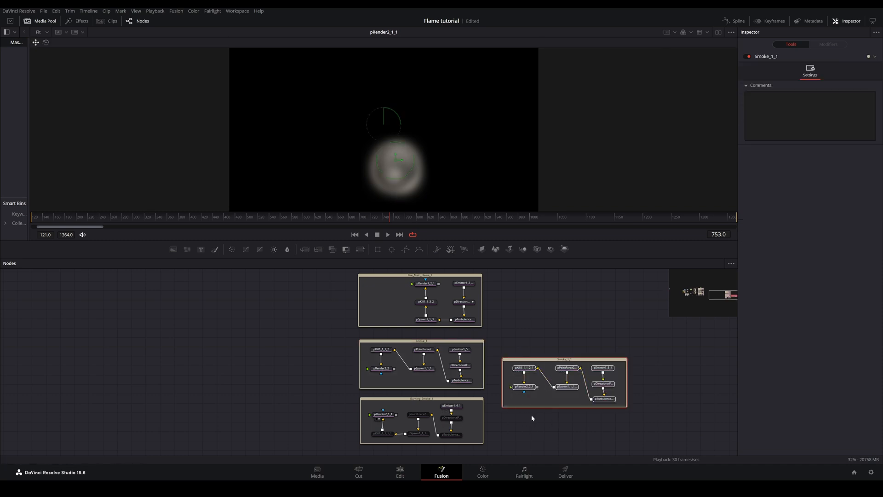
key(Delete)
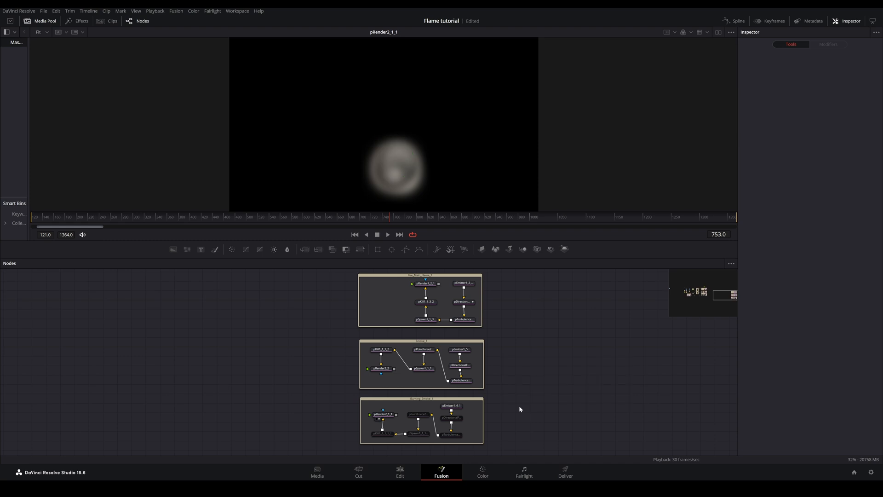
Examine the Burning_Smoke emitter's emission controls, Color Over Life gradient stops and region settings.
click(455, 406)
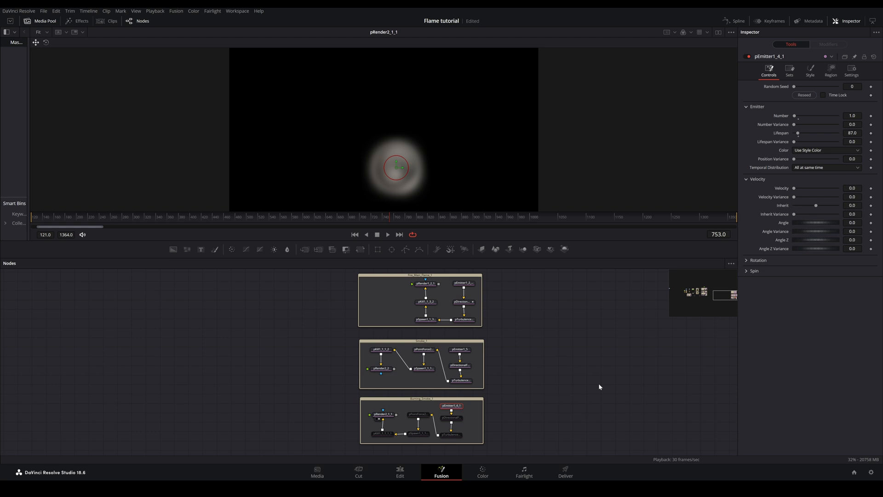
click(808, 73)
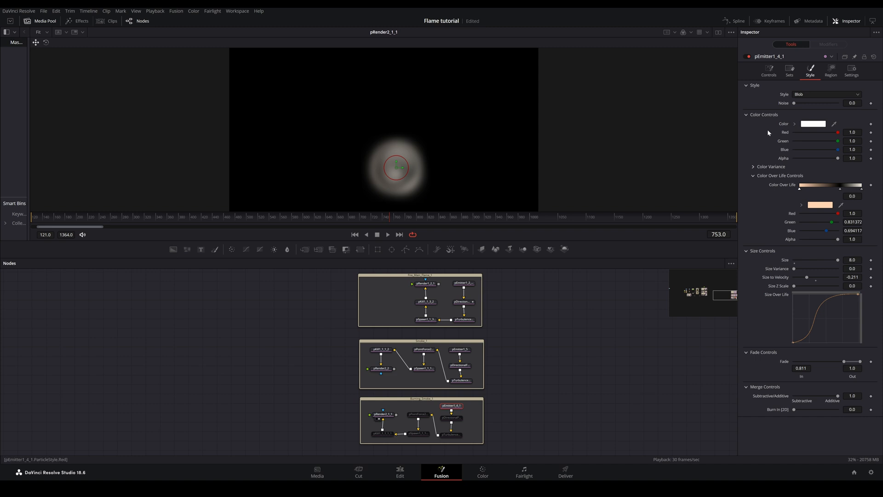
double_click(799, 189)
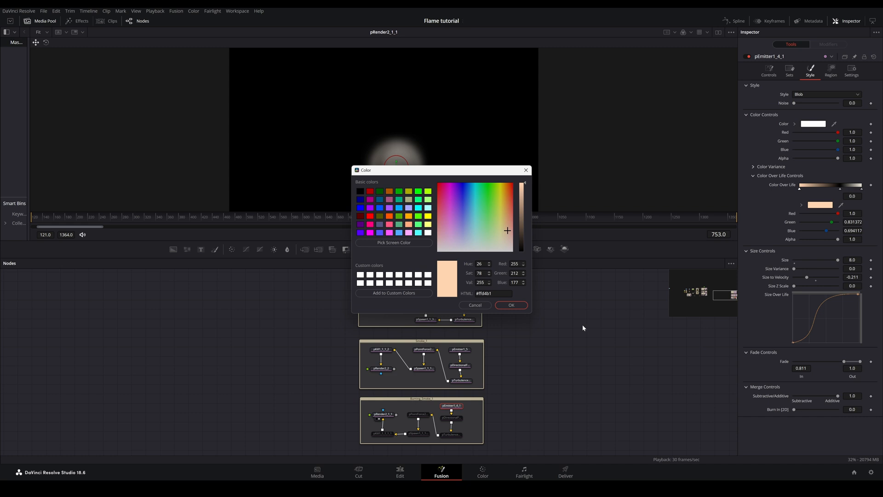
click(475, 304)
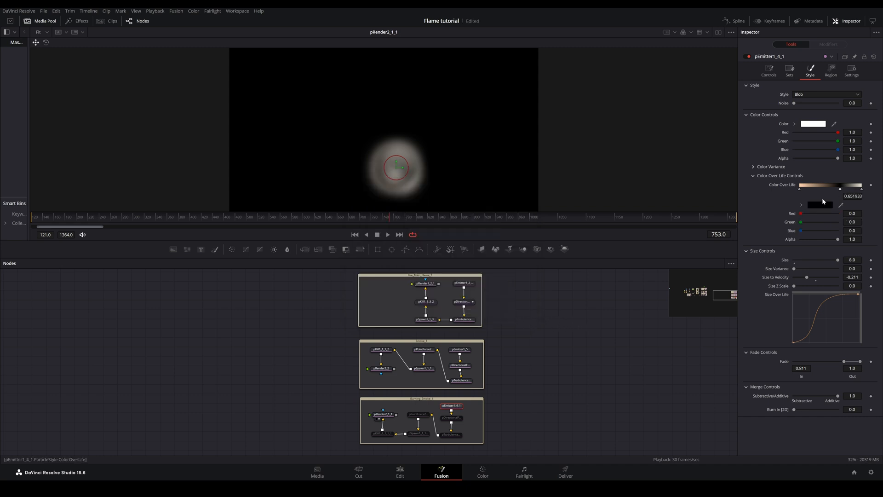
click(821, 204)
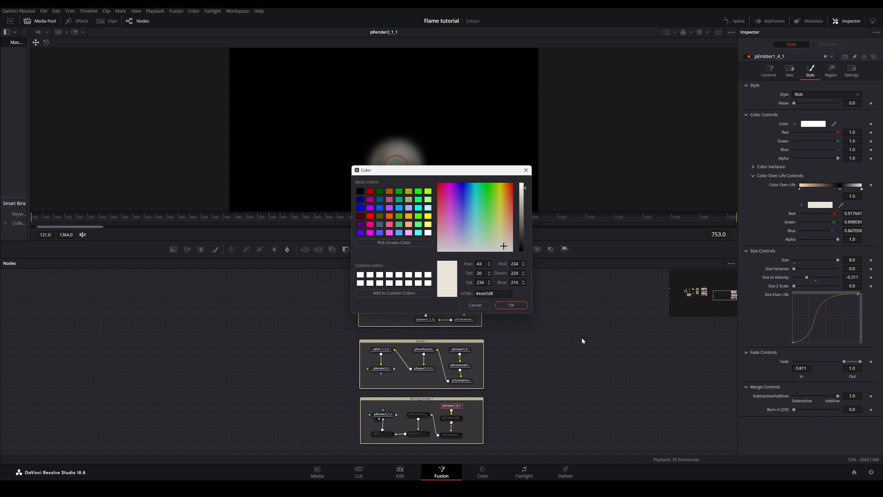
key(Return)
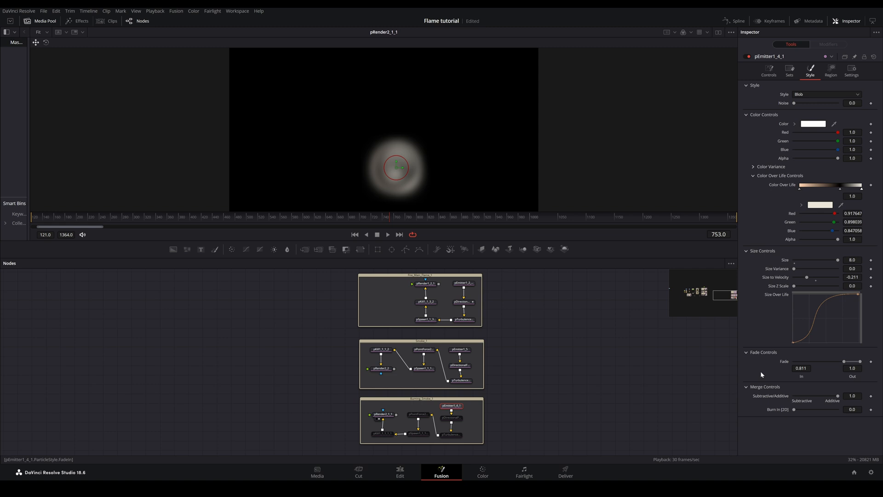
click(831, 71)
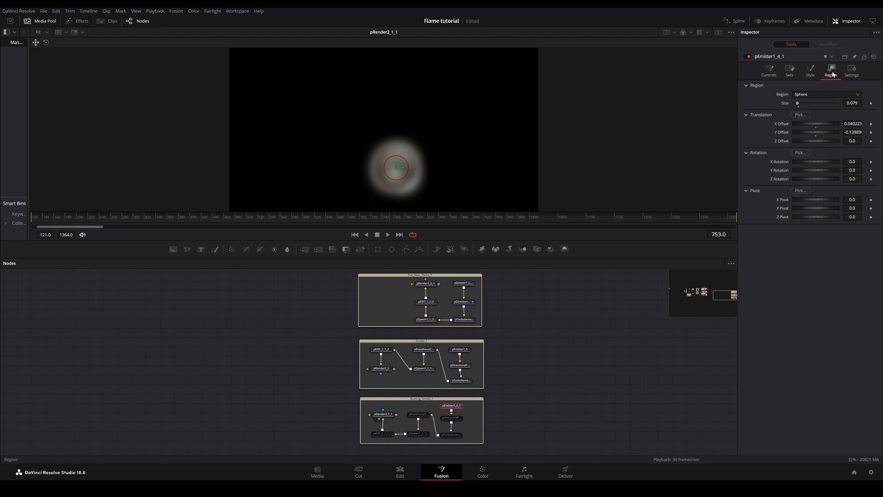
Enable the force, turbulence, spawn and kill nodes in the Burning_Smoke group and play back the particle animation.
key(ctrl+s)
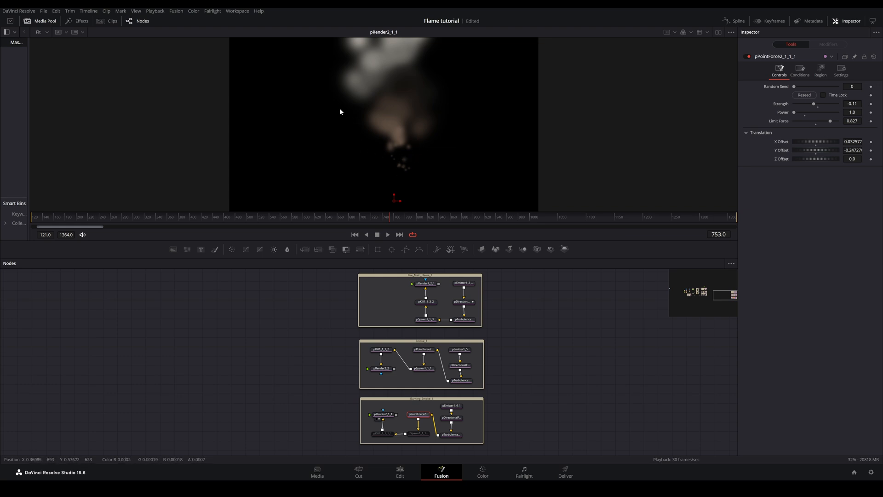
click(418, 433)
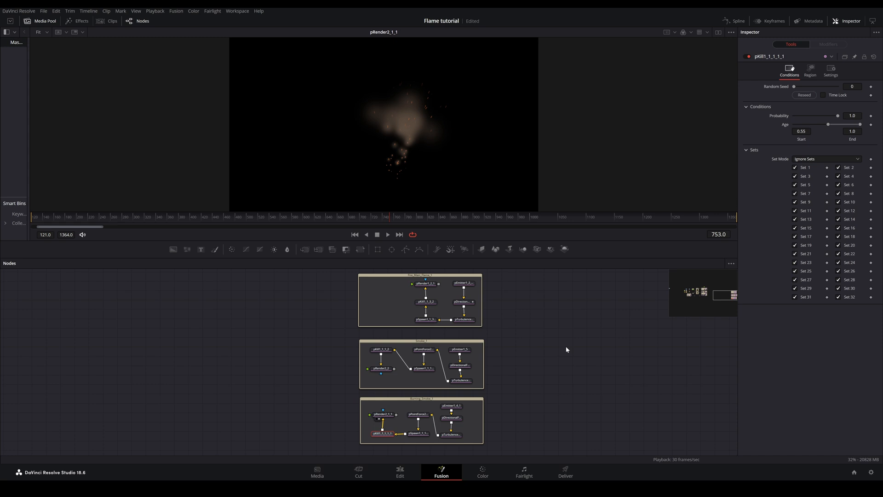
key(space)
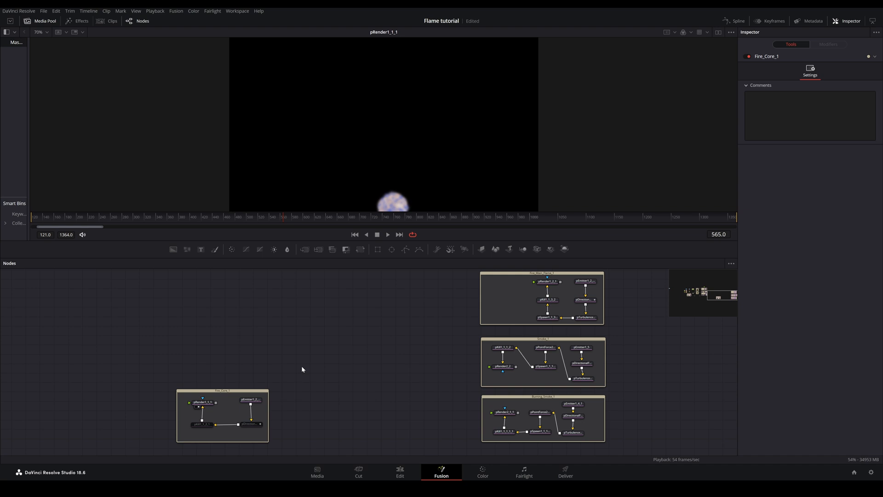
Examine the emission controls, particle style and base color of the emitter in the Fire_Core group.
click(251, 399)
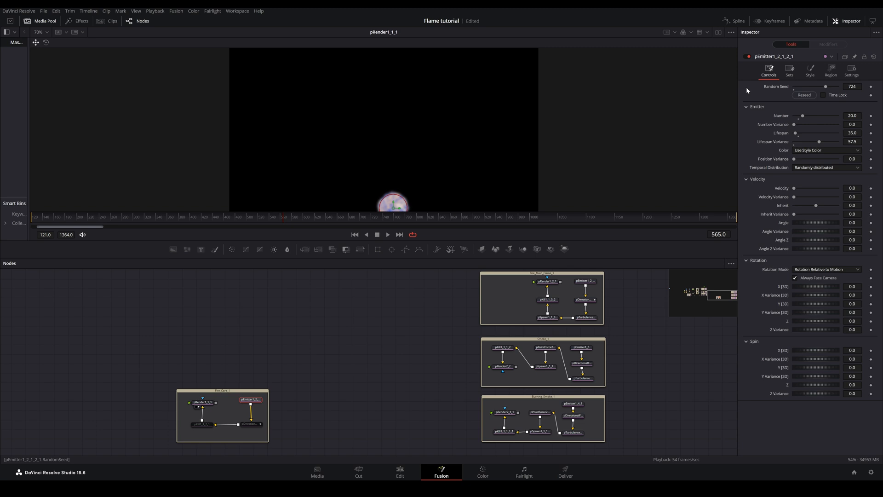
click(810, 72)
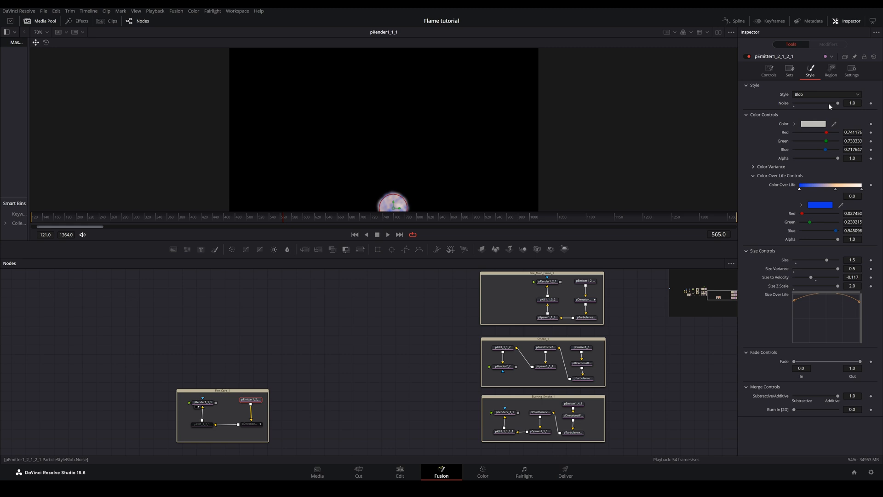
click(803, 124)
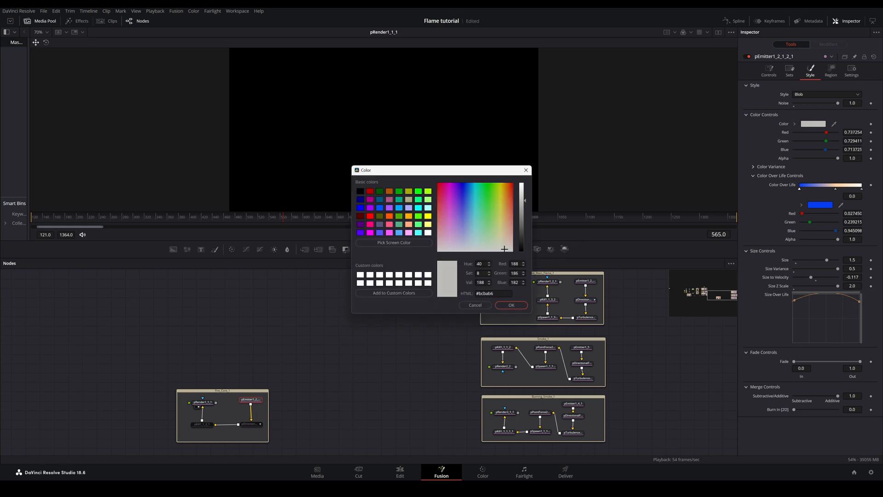
click(475, 304)
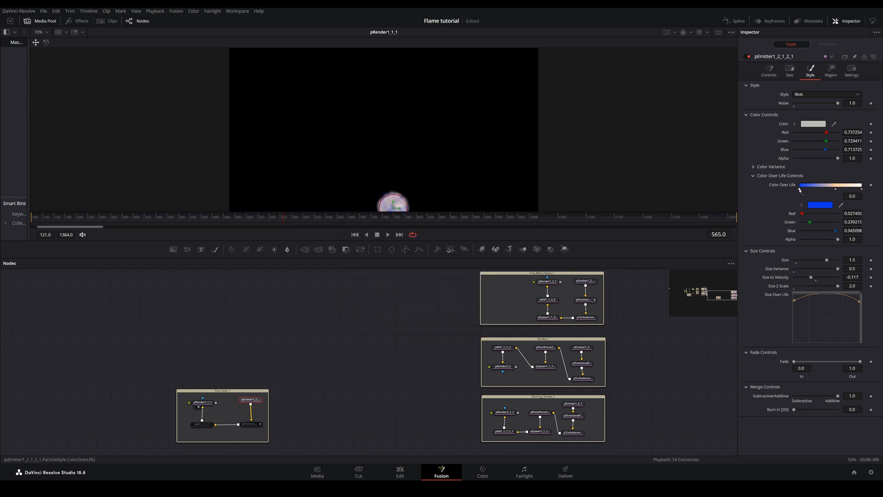
Inspect the color of each Color Over Life gradient stop on the Fire_Core emitter, from start to end.
click(820, 204)
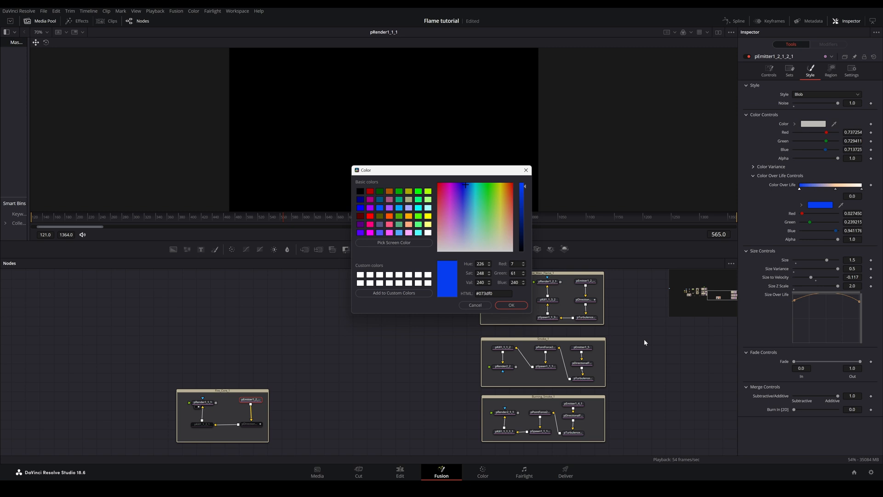
click(489, 305)
click(835, 189)
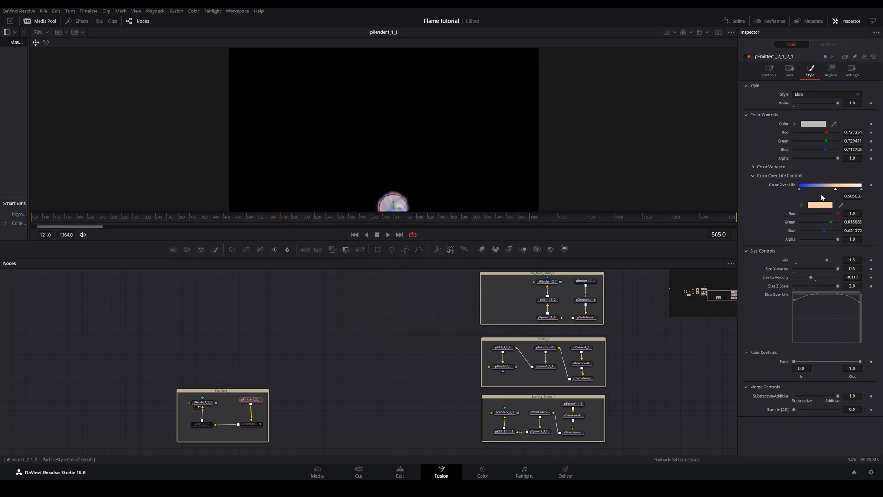
click(817, 206)
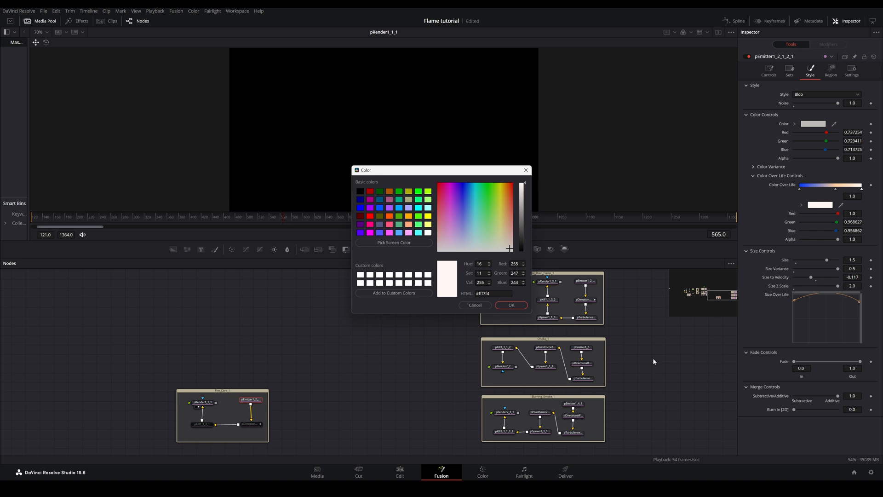
key(Escape)
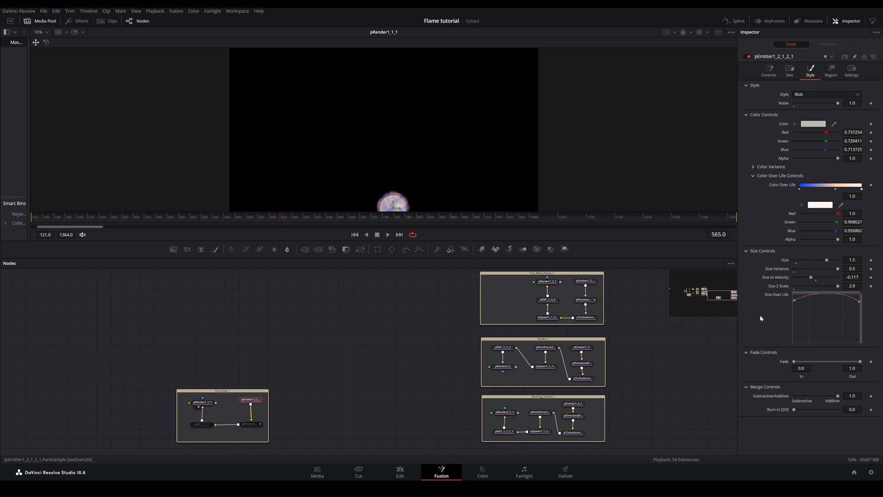
Review the Fire_Core emitter's region settings, and enable the directional force and pKill nodes in that group.
click(820, 81)
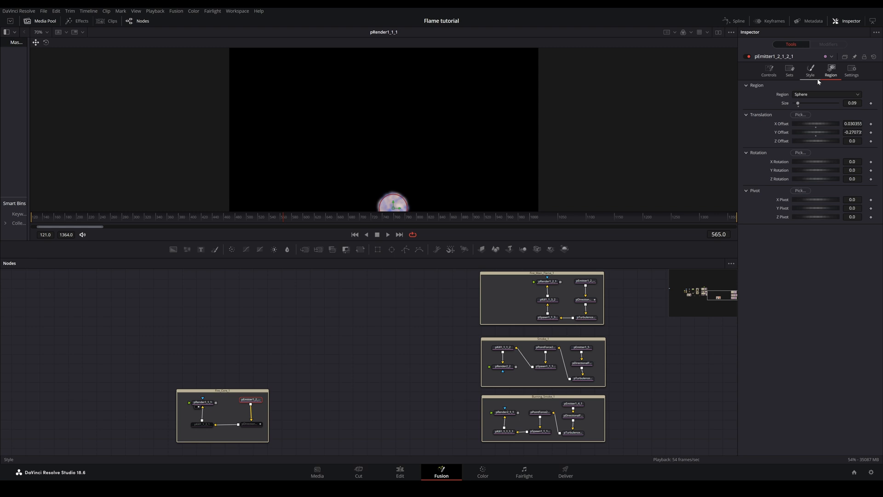
click(250, 423)
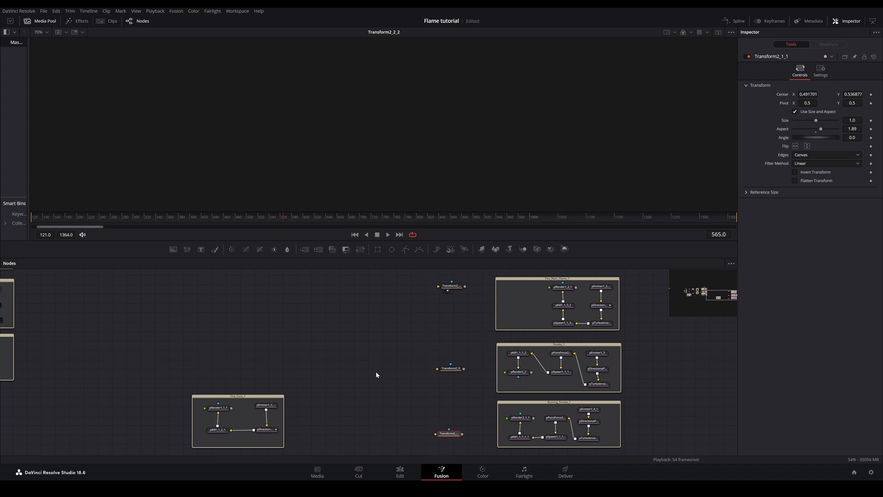
Connect the pRender outputs of the main flame, Smoke and Burning_Smoke groups each to its own Transform node.
key(ctrl+s)
key(ctrl+z)
drag(576, 287, 438, 288)
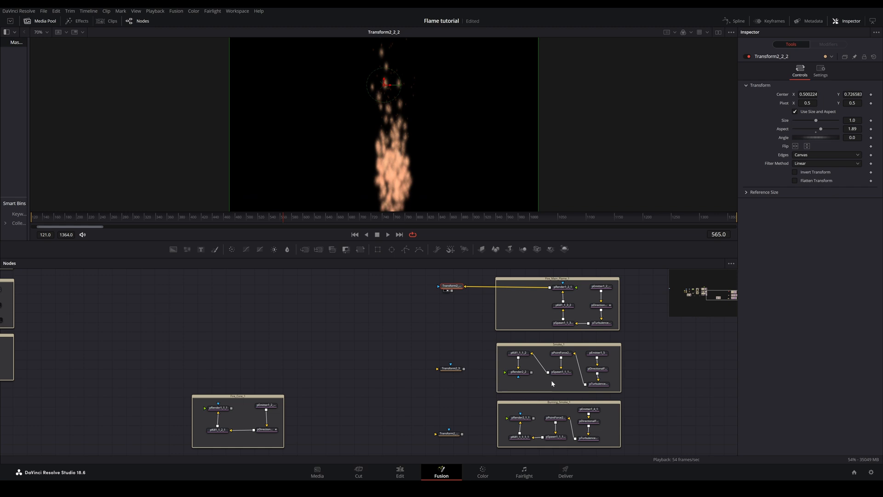
drag(531, 374, 437, 370)
drag(534, 418, 438, 435)
Play back the main flame from the first frame, bypassing and re-enabling its Transform node to compare the result.
key(Home)
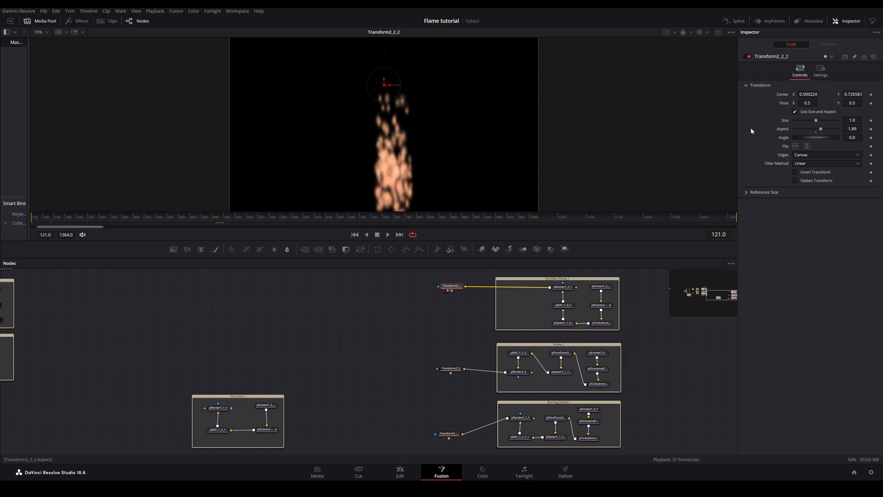
key(space)
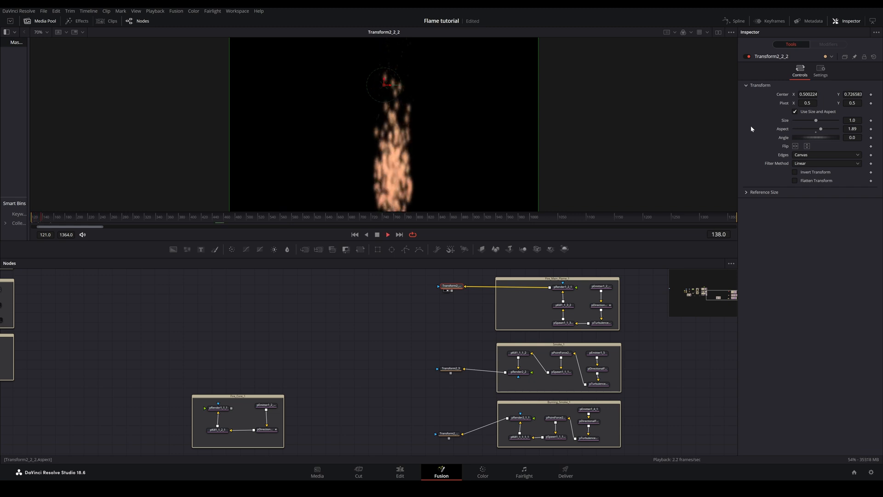
click(748, 56)
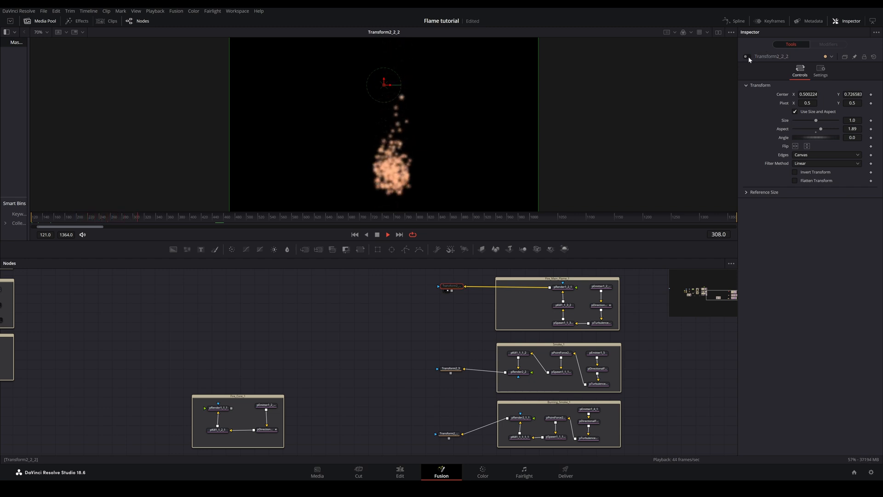
click(748, 57)
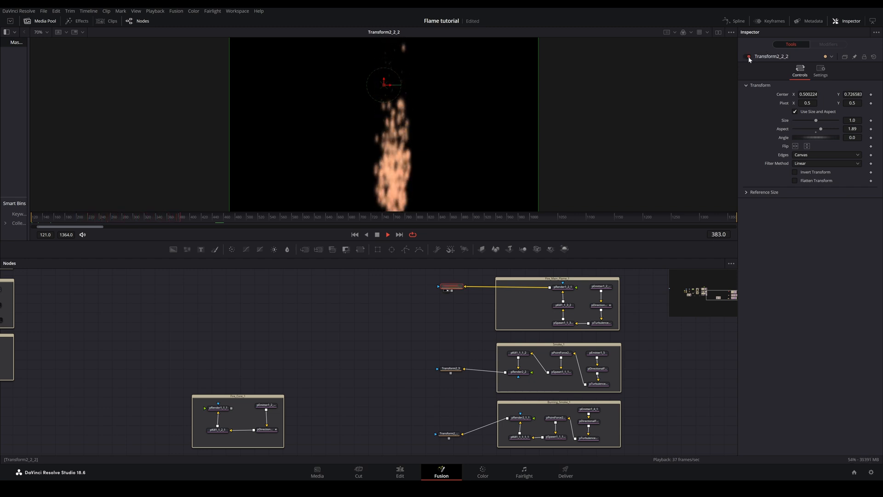
key(space)
Show the Smoke group's Transform node in the viewer.
drag(452, 370, 372, 184)
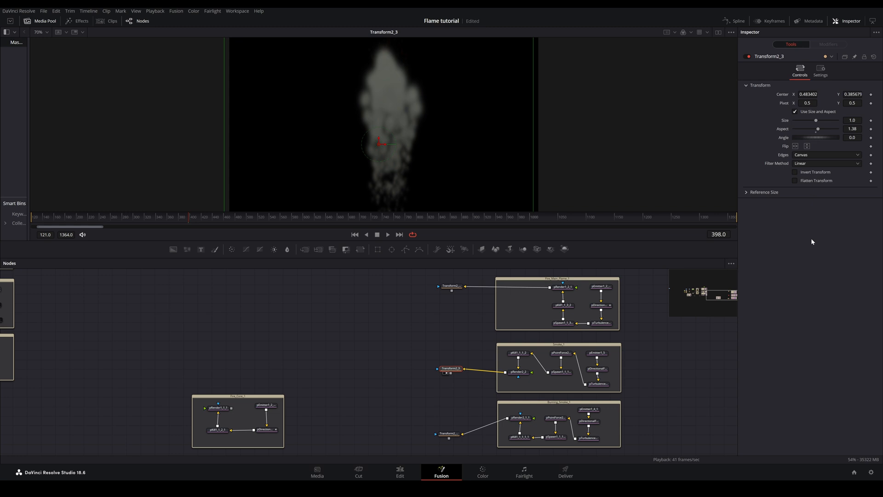
Play back the Burning_Smoke group's Transform node in the viewer, bypassing and re-enabling it to compare the result.
key(space)
drag(448, 434, 320, 183)
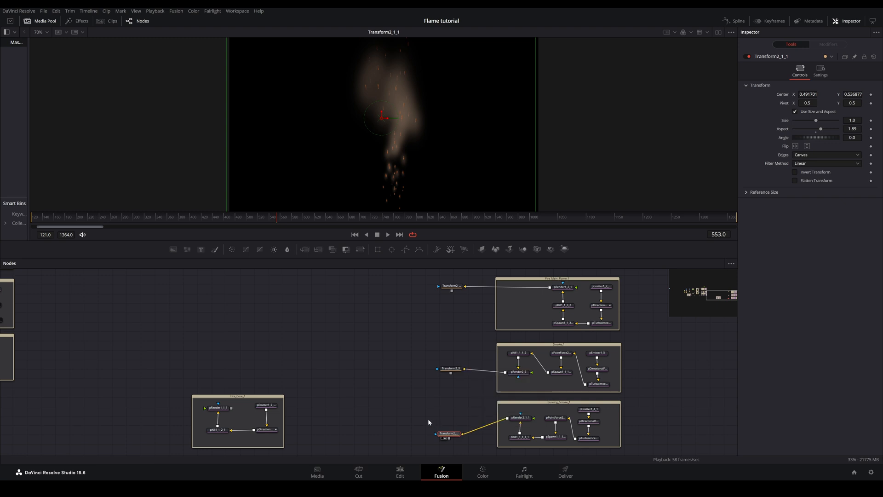
key(space)
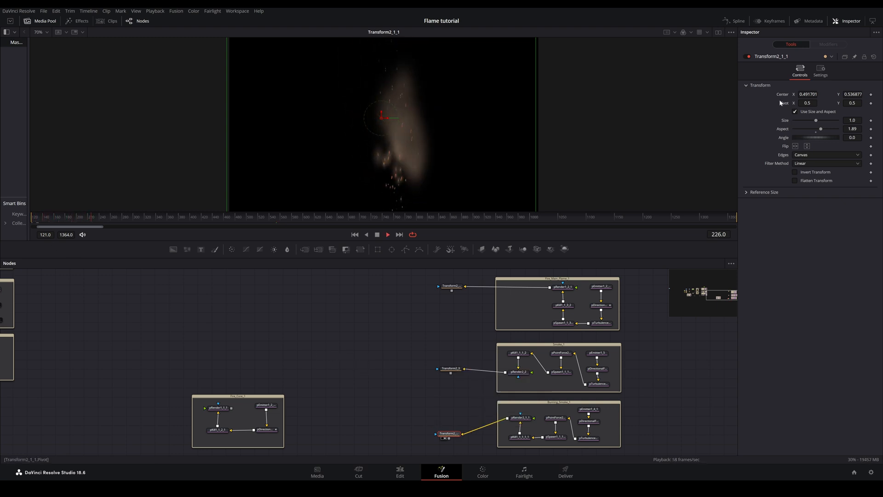
click(748, 57)
click(750, 58)
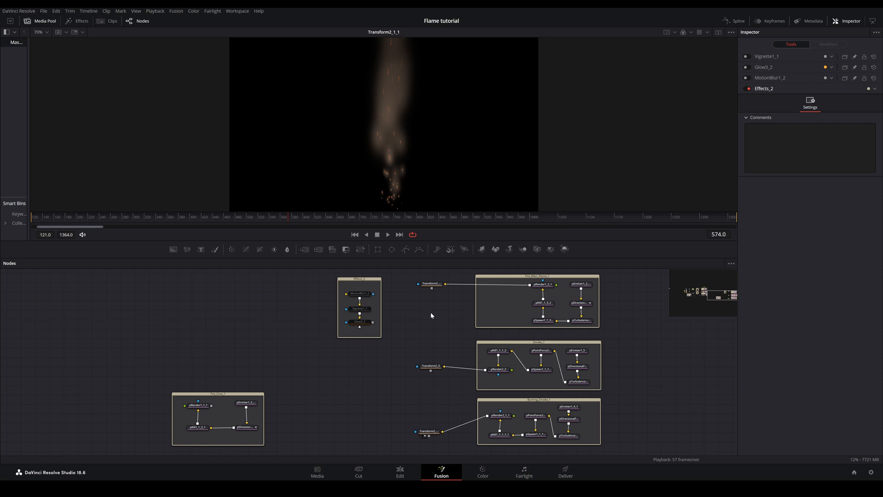
Enable the Vignette and Glow nodes in the Effects group and feed its motion blur node from the main flame's Transform.
click(377, 285)
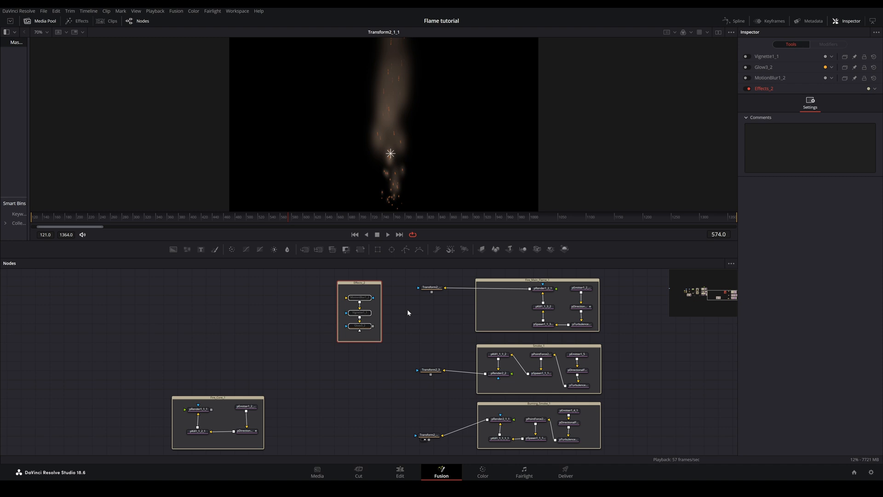
key(ctrl+c)
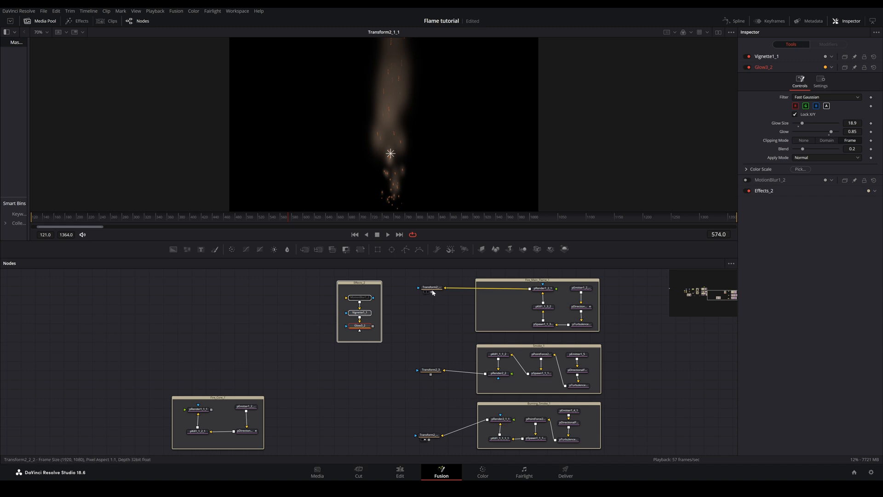
drag(431, 292, 363, 167)
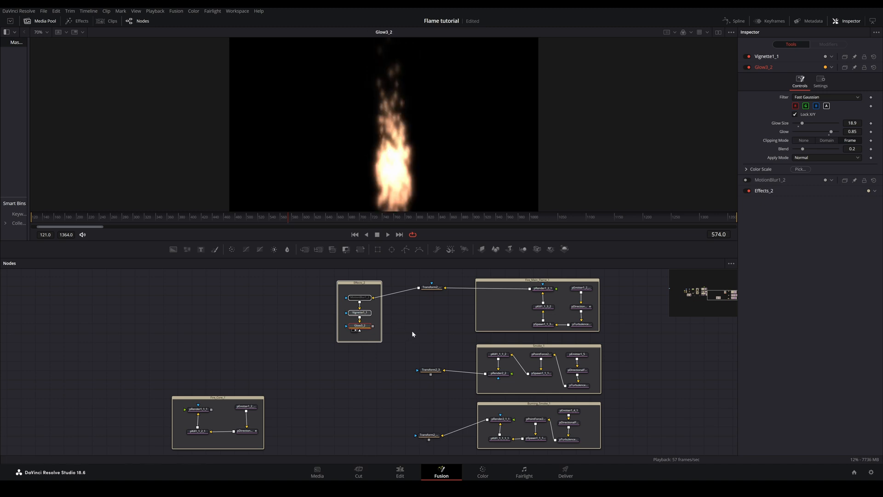
Compare the main flame with its Glow and Vignette effects each bypassed and re-enabled.
click(369, 285)
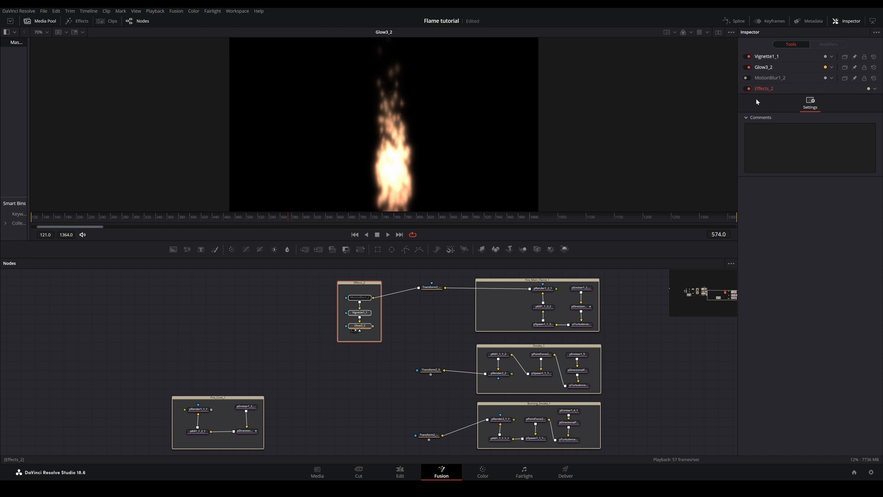
click(746, 67)
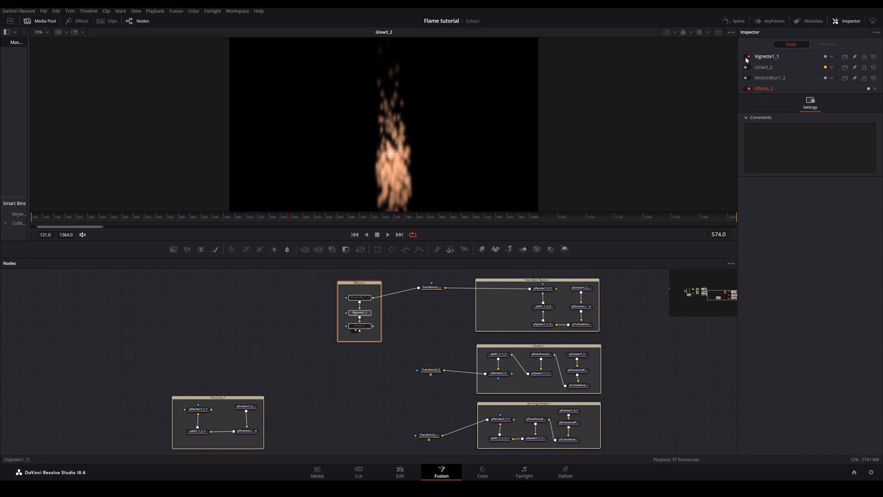
click(746, 56)
click(747, 56)
click(746, 68)
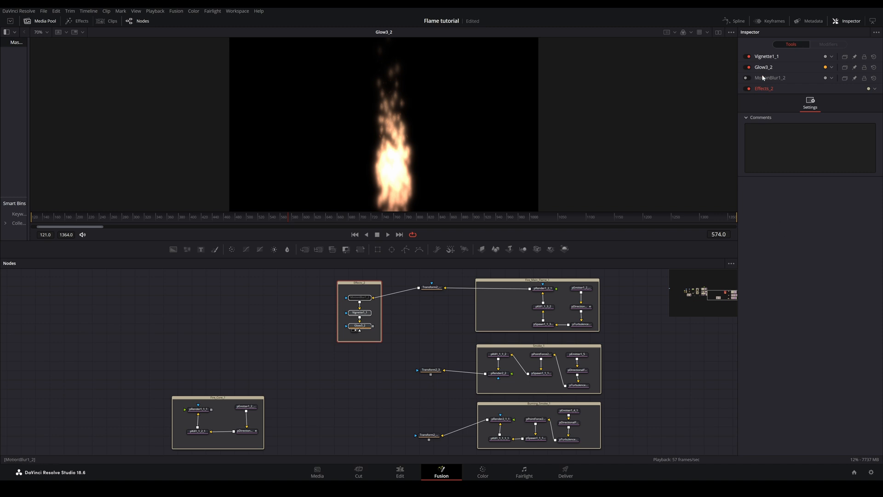
click(746, 56)
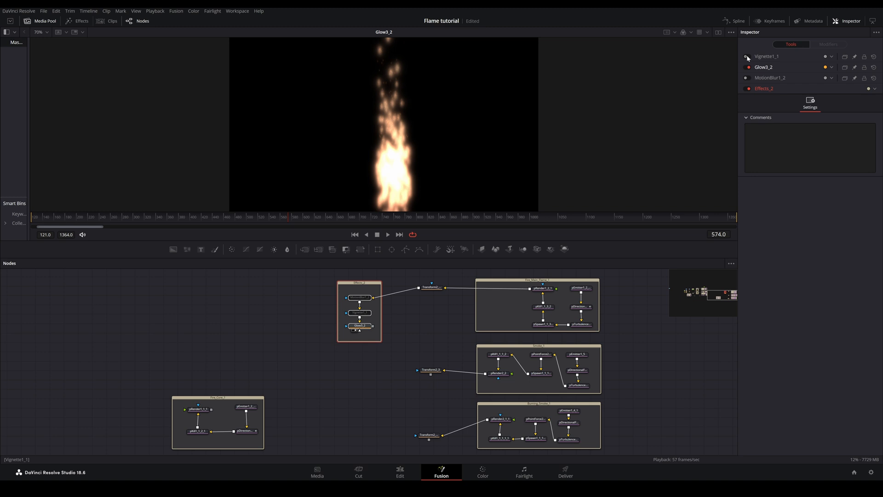
key(ctrl+s)
click(746, 56)
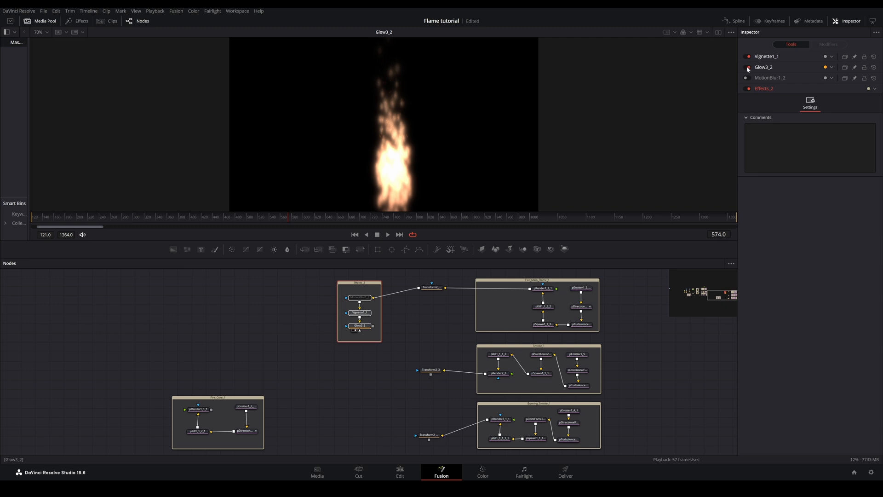
click(746, 67)
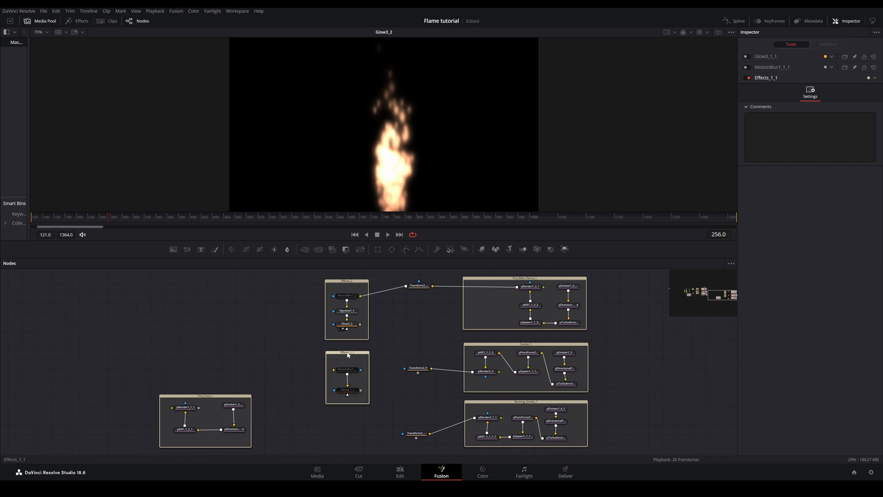
Enable the second Effects group's Glow, feed the group from the Smoke Transform, and compare the smoke with and without Glow.
click(348, 369)
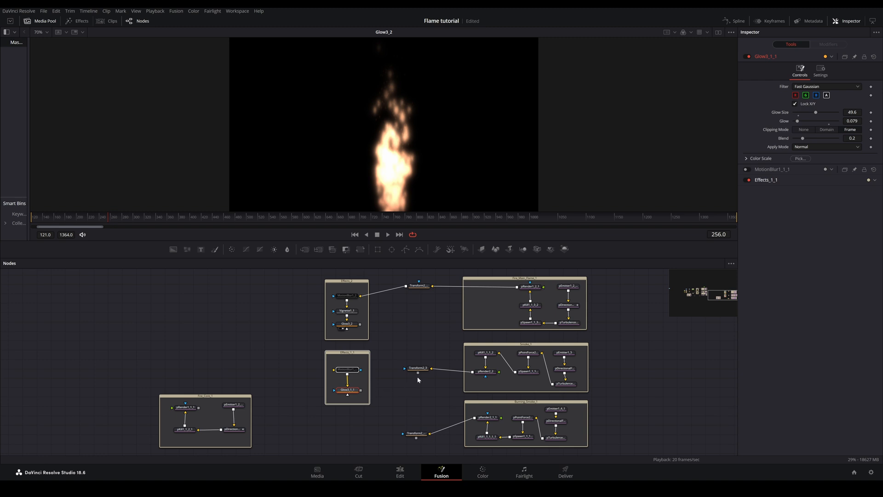
drag(417, 373, 334, 369)
key(1)
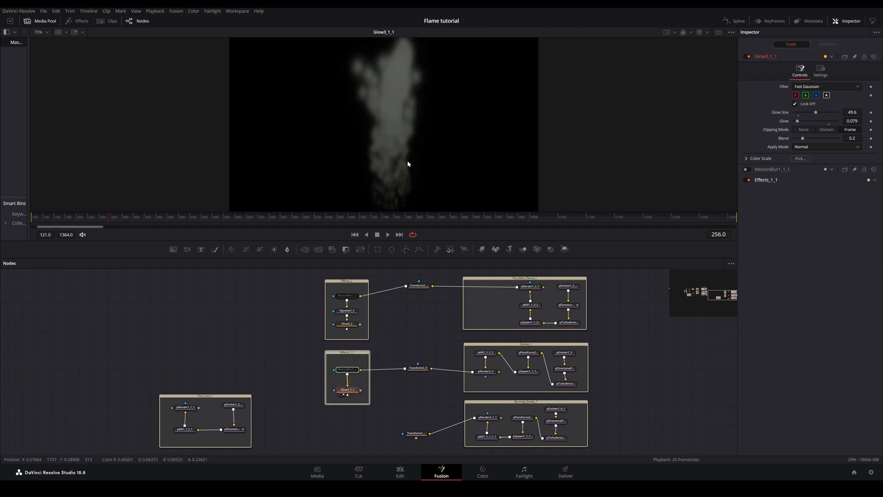
click(746, 58)
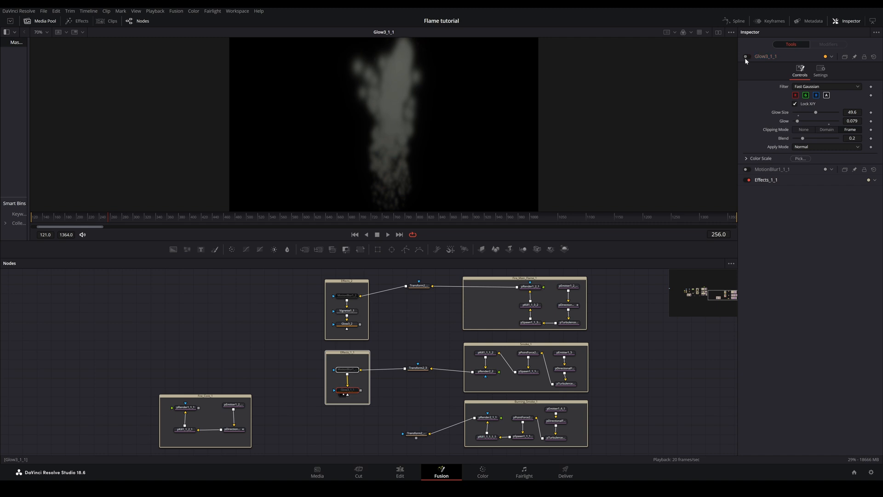
click(746, 57)
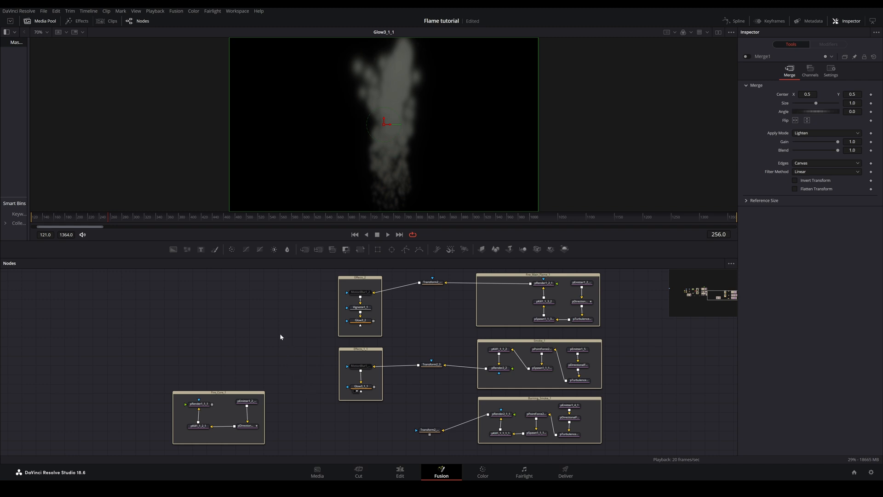
Paste a Merge node combining the main flame's Glow as background with the smoke's Glow as foreground, and view it.
key(ctrl+v)
drag(281, 328, 287, 338)
drag(374, 322, 273, 338)
drag(374, 388, 272, 337)
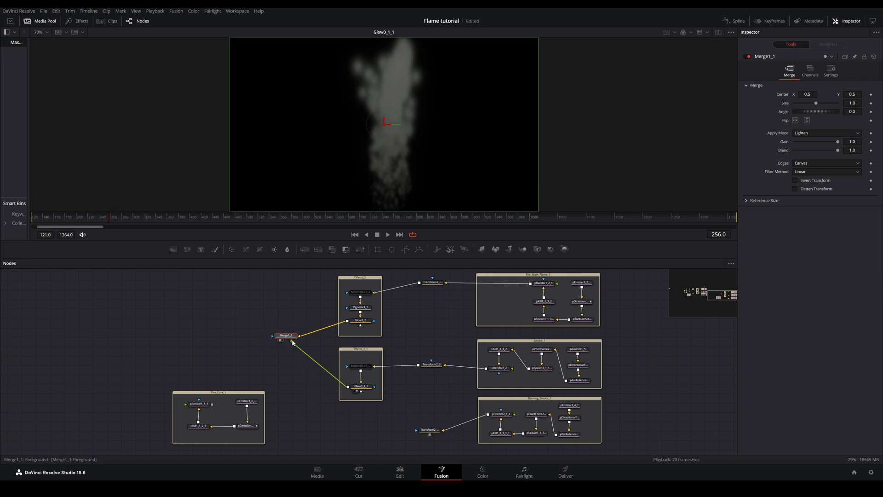
key(1)
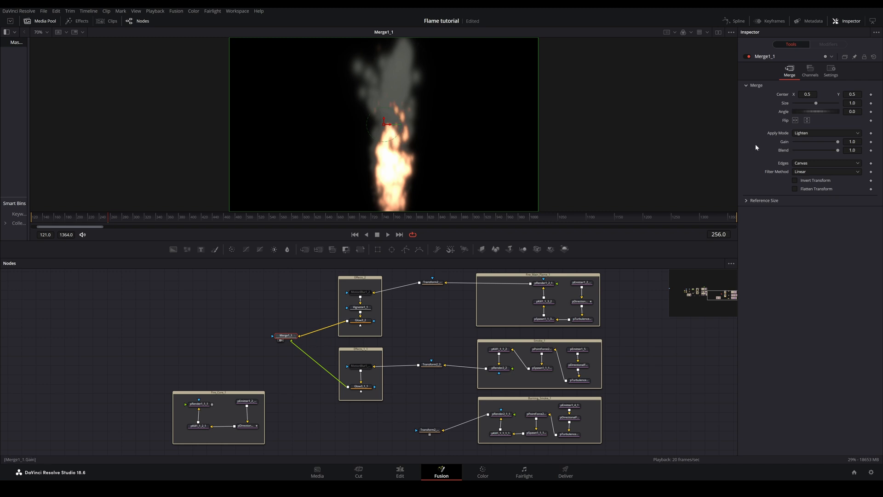
Compare the flame and smoke merge in Normal apply mode, then set it back to Lighten.
double_click(788, 133)
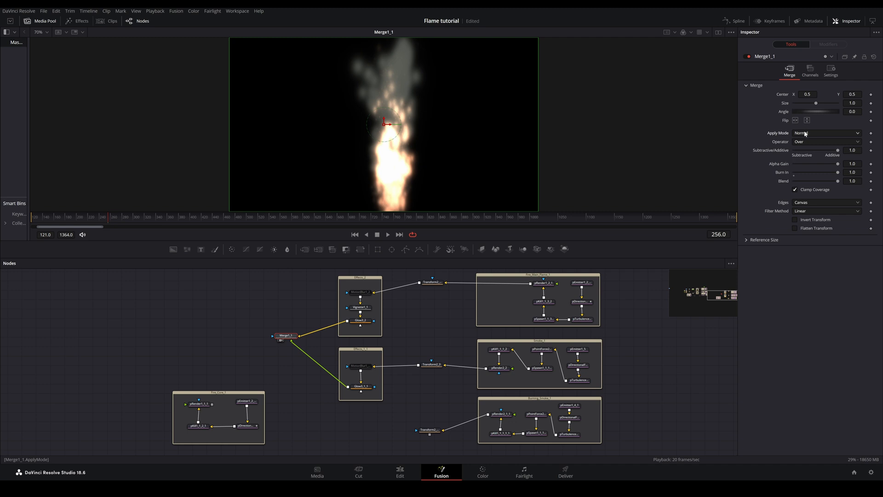
click(805, 133)
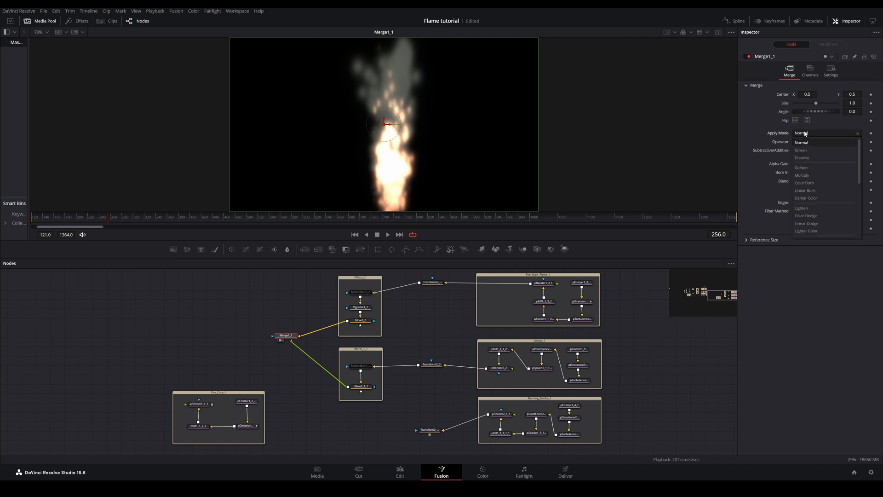
click(806, 209)
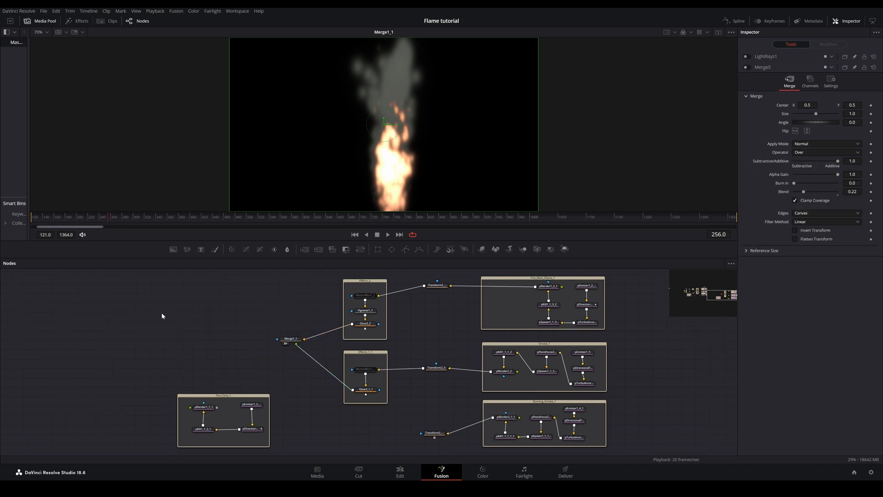
Paste the linked LightRays and Merge nodes below the first merge, enable LightRays, and feed it from the Burning_Smoke Transform.
key(ctrl+v)
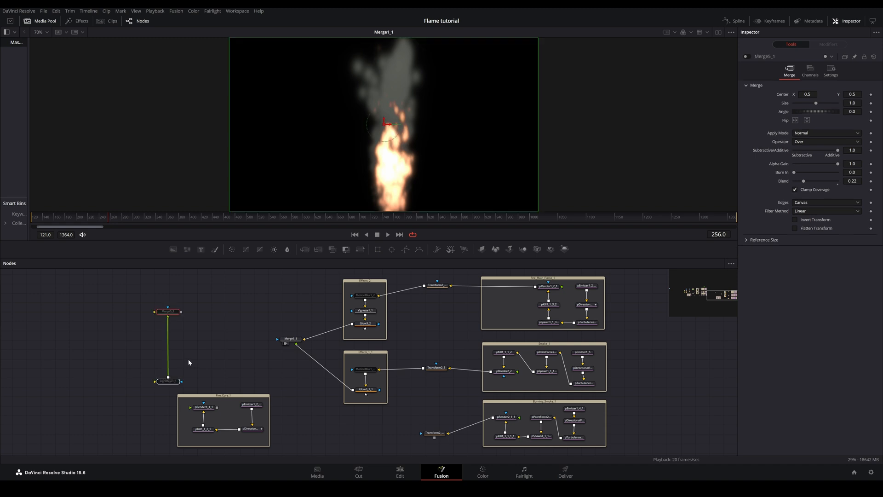
drag(176, 383, 303, 439)
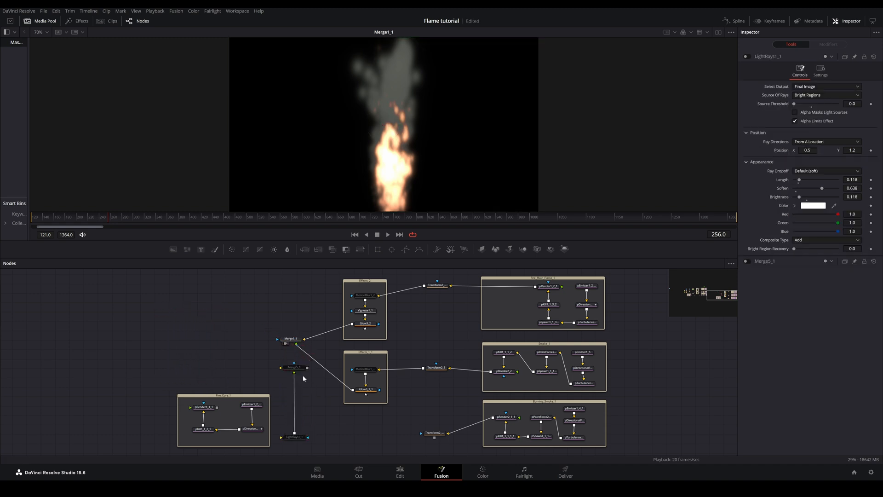
click(295, 437)
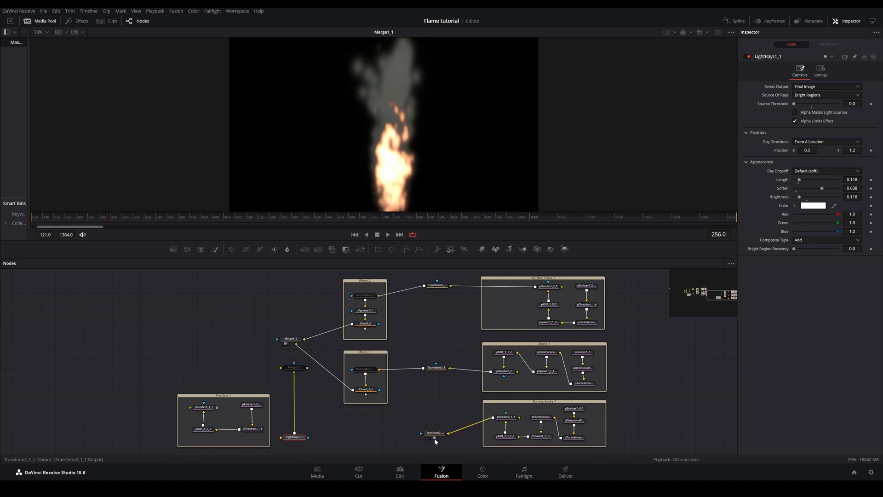
drag(435, 437, 299, 438)
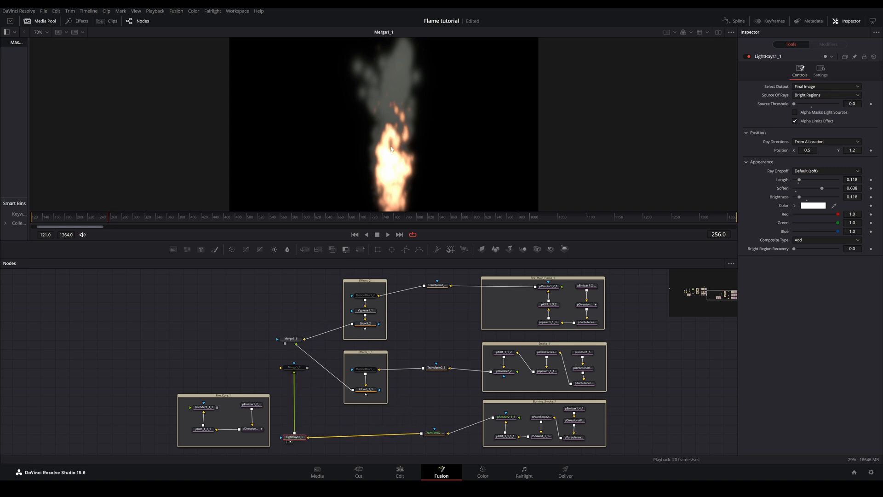
View the burning smoke's LightRays node, bypassing and re-enabling it to compare the result.
key(1)
click(746, 56)
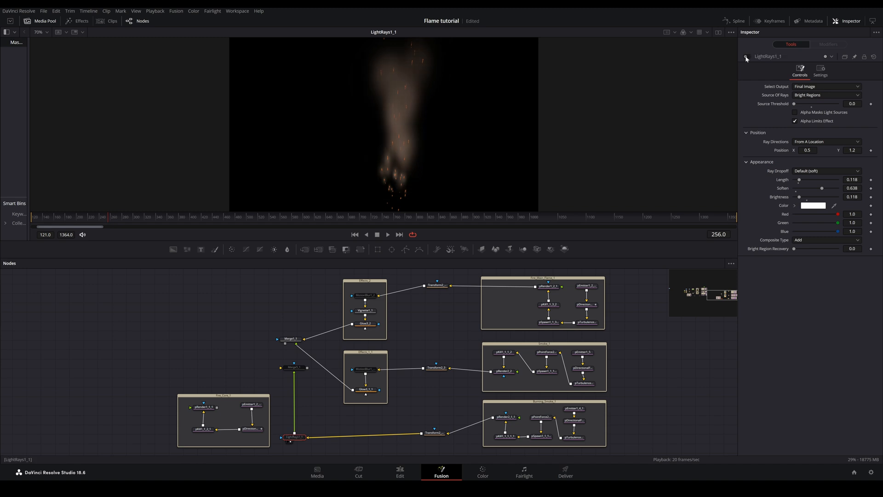
click(748, 56)
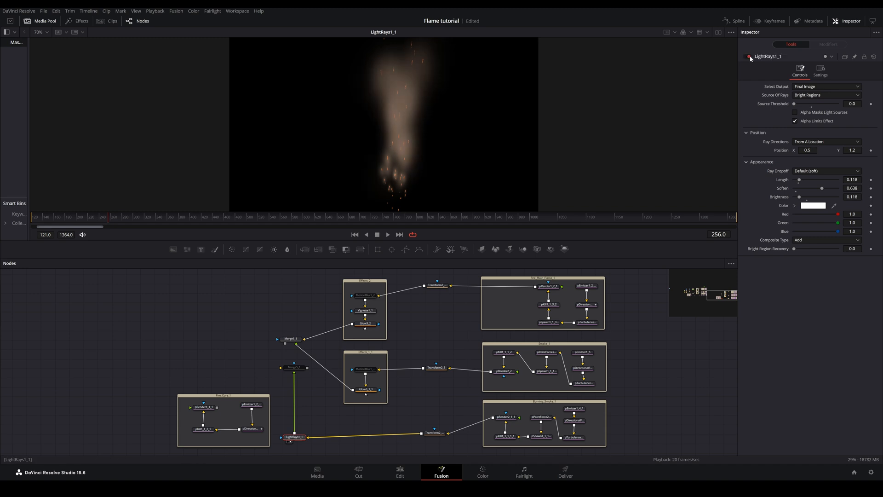
Enable the LightRays merge, connect the flame and smoke merge as its background, and play back the combined result.
click(295, 368)
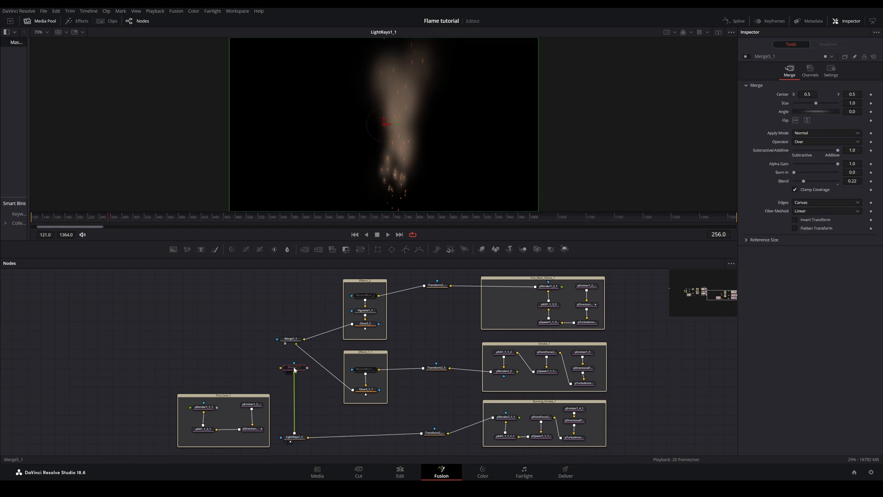
click(747, 56)
drag(285, 344, 280, 369)
drag(300, 369, 372, 139)
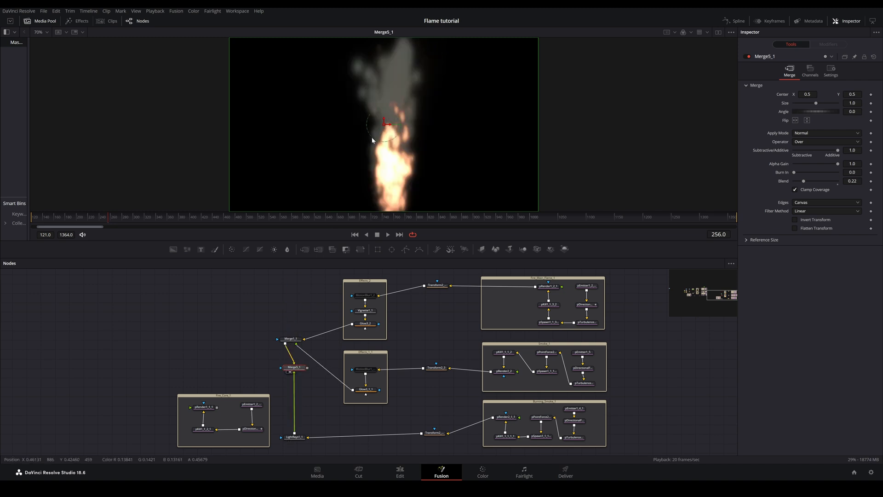
key(space)
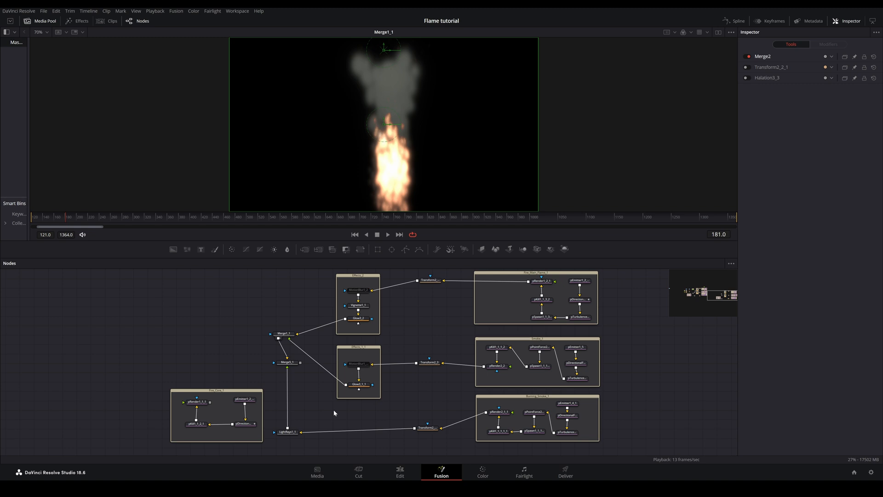
Paste the Halation, Transform and Merge chain above Fire_Core, enable its nodes, and feed Halation from the group's pRender.
key(ctrl+v)
drag(265, 338, 234, 365)
click(136, 362)
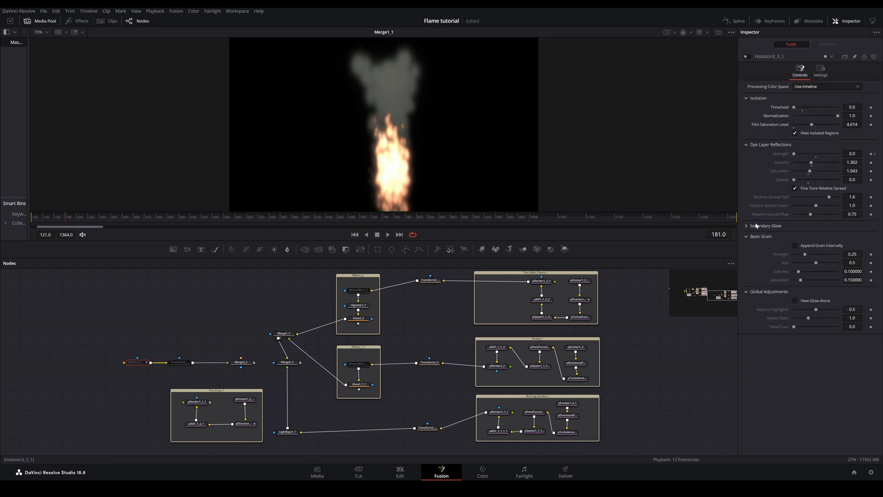
click(747, 56)
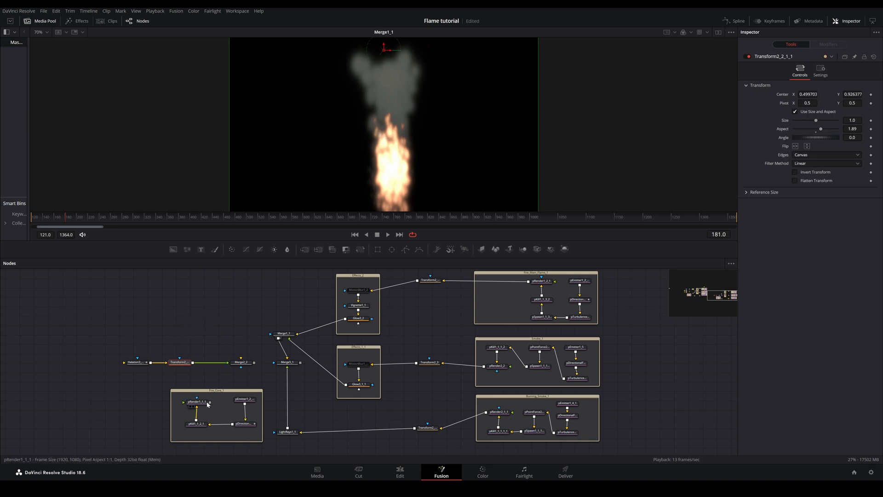
drag(210, 402, 137, 366)
click(322, 397)
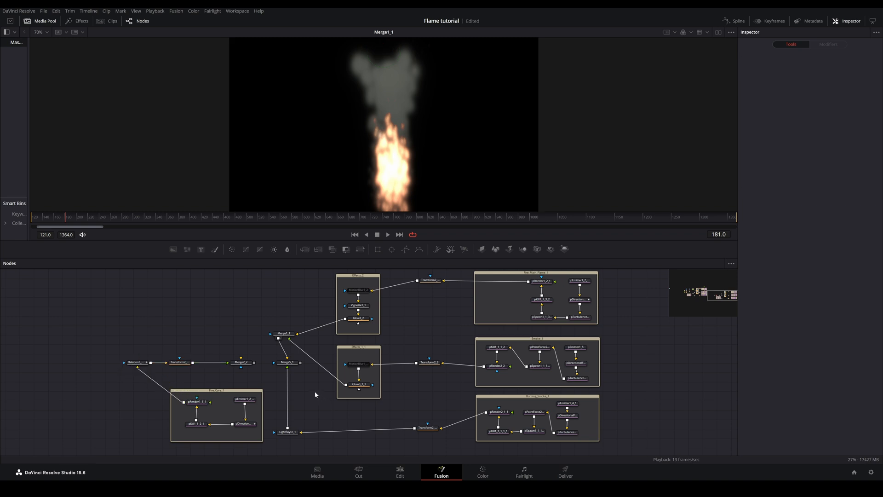
Connect the burning smoke merge's output to the background of the fire core's Merge node.
click(290, 362)
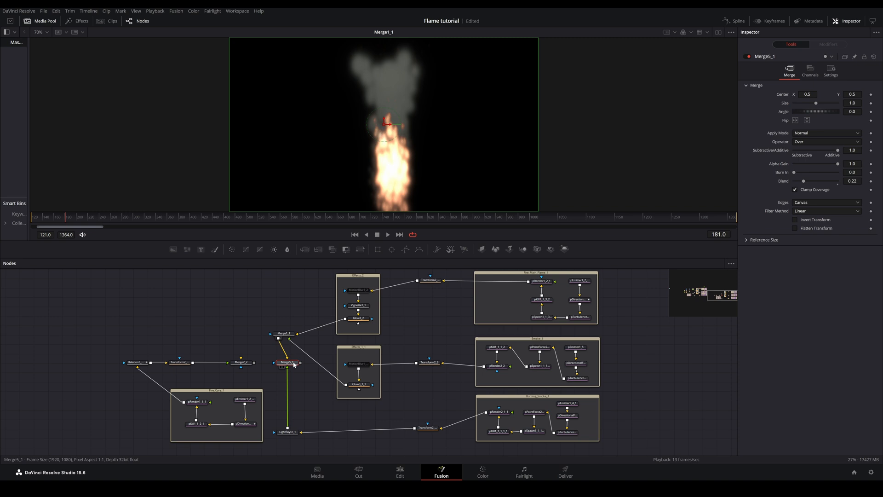
drag(300, 363, 242, 360)
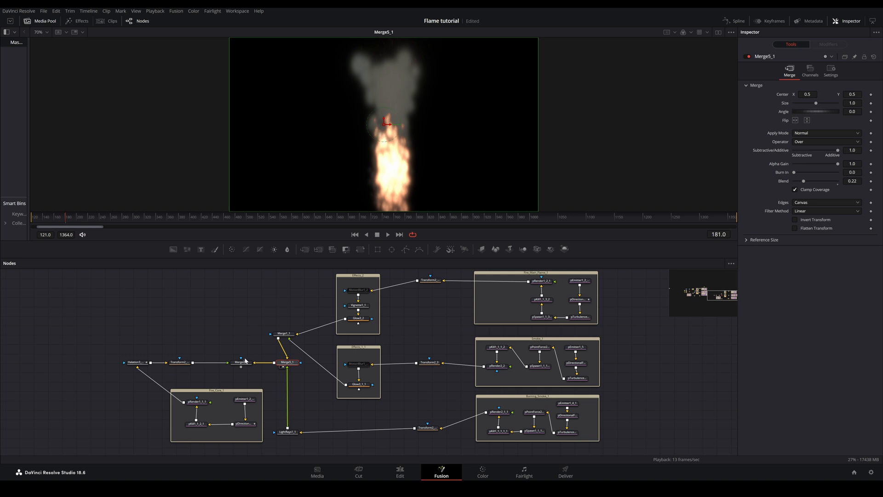
View the fire core's Merge node and play back the combined flame, smoke and core.
click(240, 363)
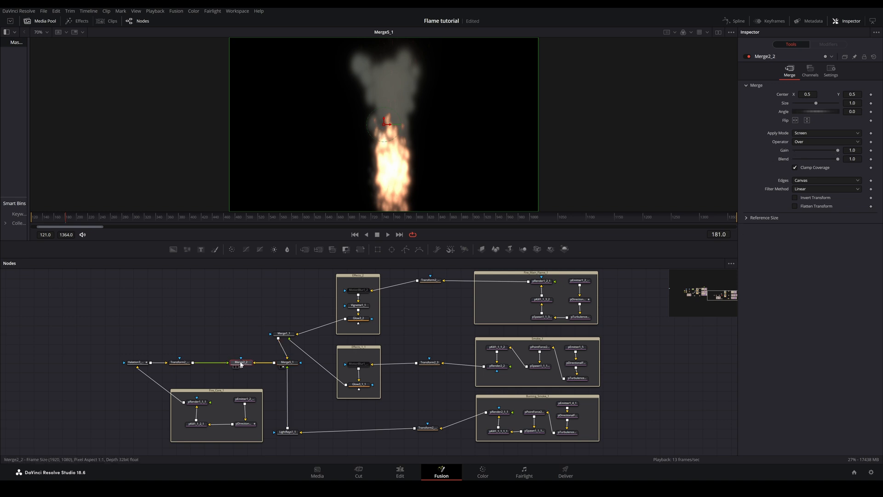
drag(241, 364, 313, 164)
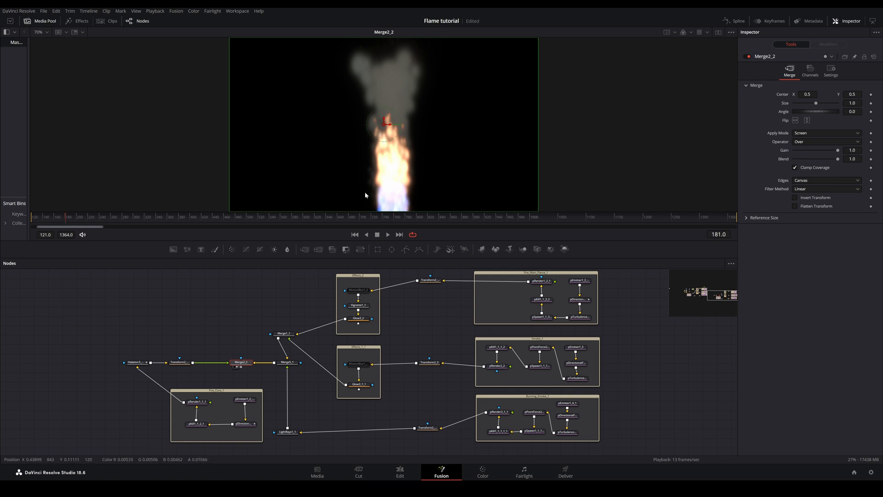
click(42, 219)
key(space)
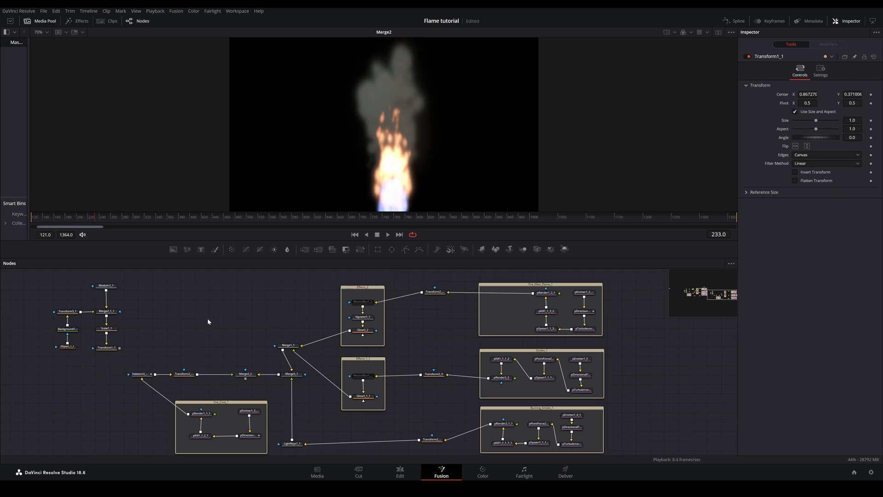
Examine the background plate's node chain, viewing its scaled image and its final Transform output.
drag(48, 277, 146, 359)
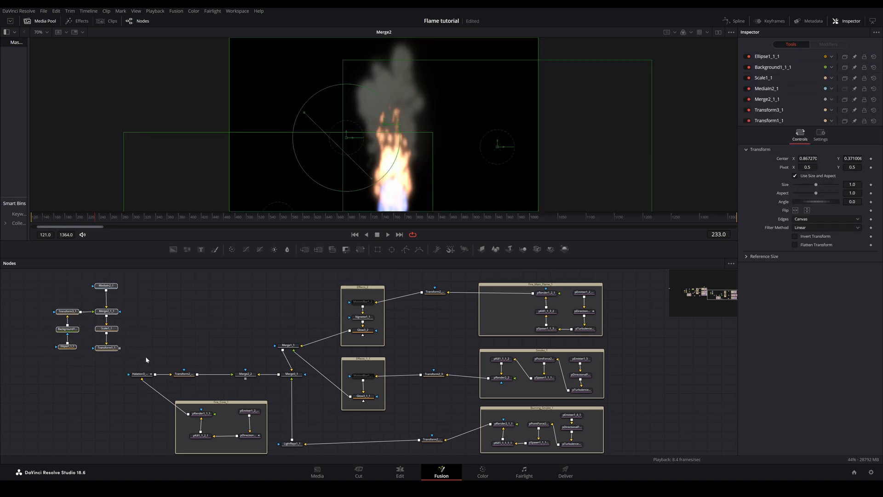
click(150, 294)
click(102, 289)
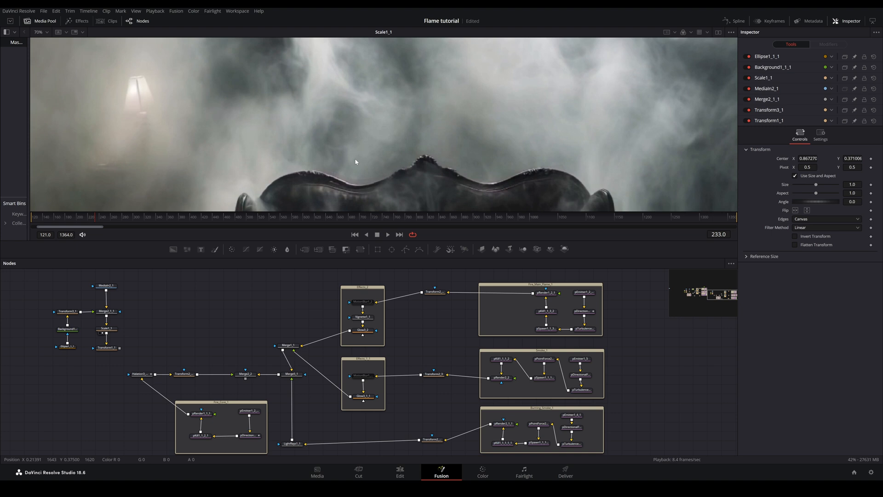
click(110, 349)
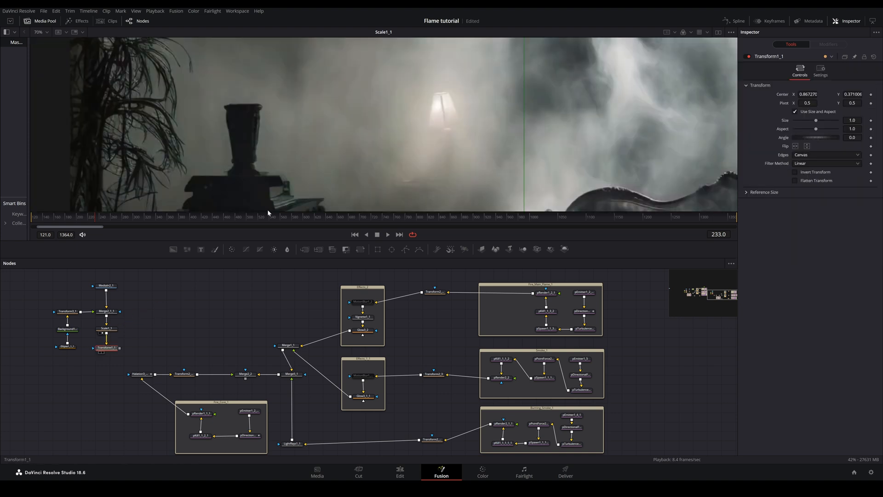
key(1)
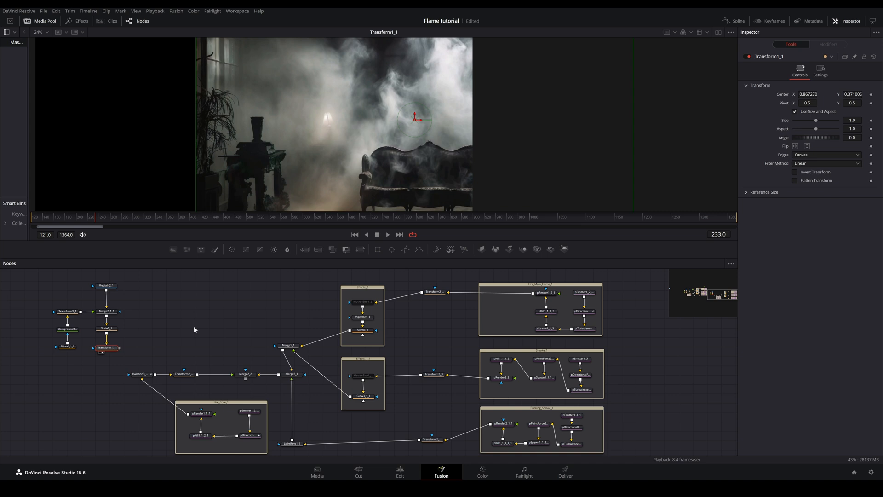
Save the project and paste the MediaOut, Glow, Merge and Polygon chain between the background plate and effects nodes.
drag(36, 297, 87, 359)
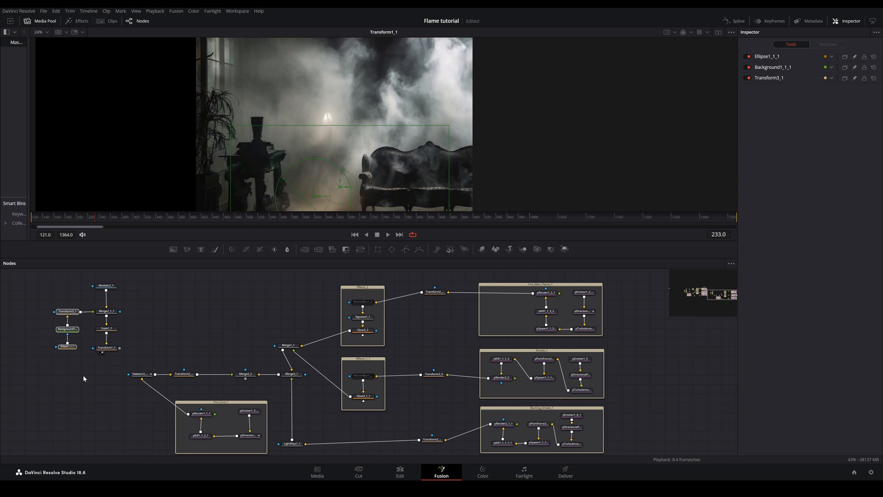
key(ctrl+s)
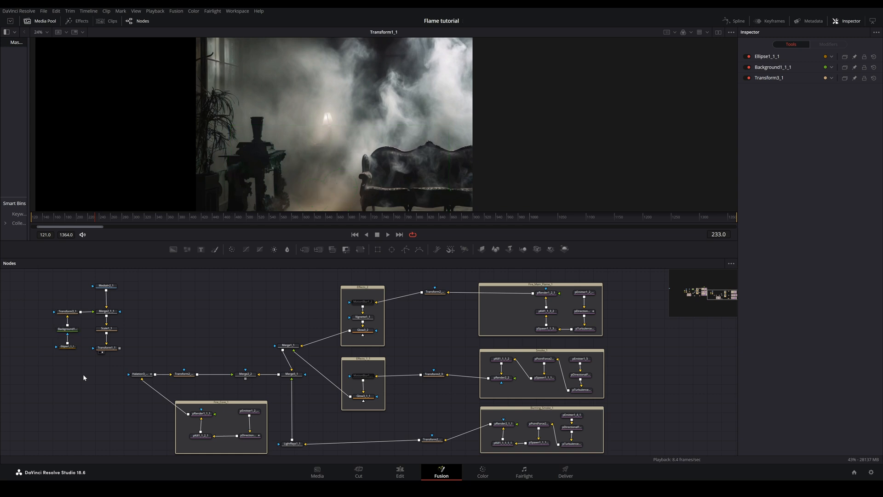
key(ctrl+v)
drag(226, 317, 208, 311)
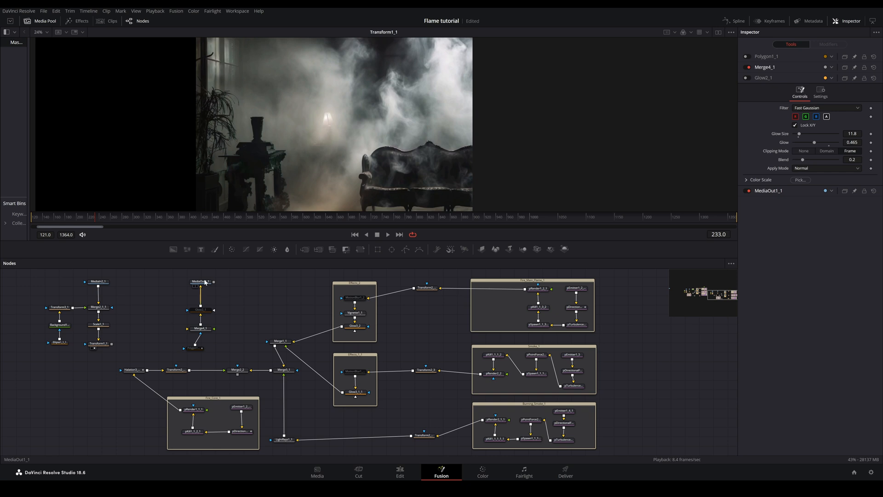
Align the Polygon node beneath the new Merge and inspect its mask outline around the torch's rim.
click(201, 310)
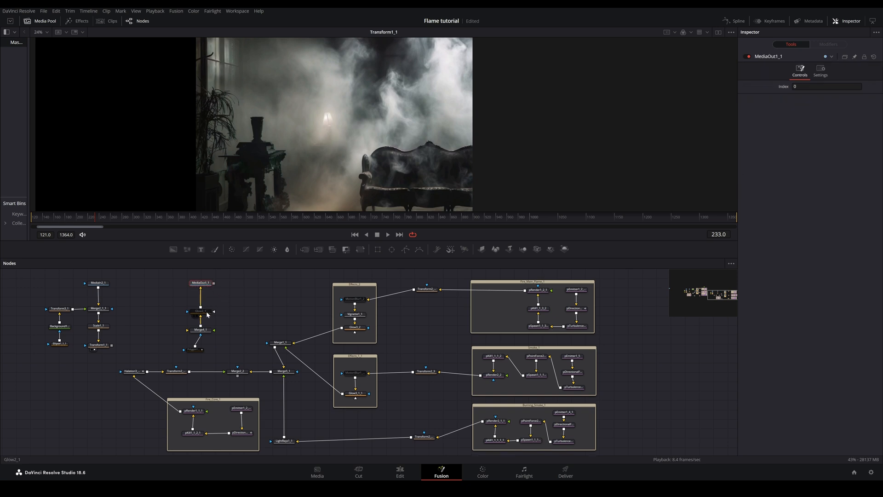
click(198, 350)
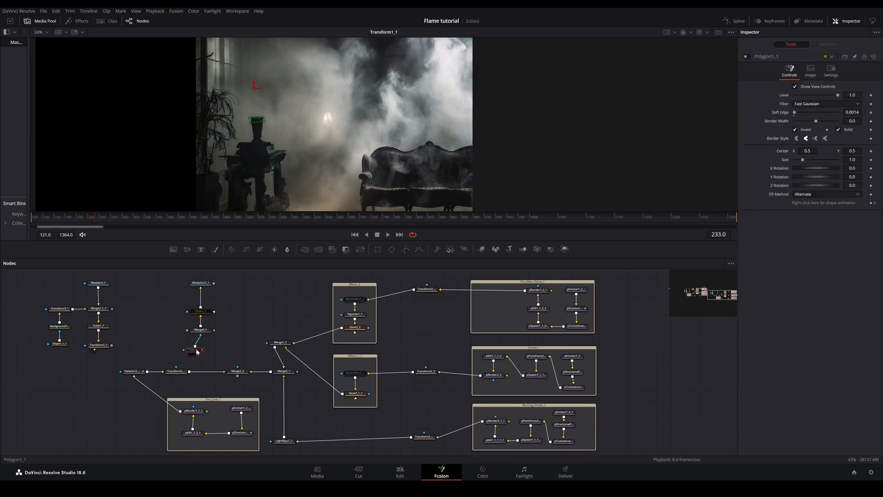
drag(202, 352, 208, 351)
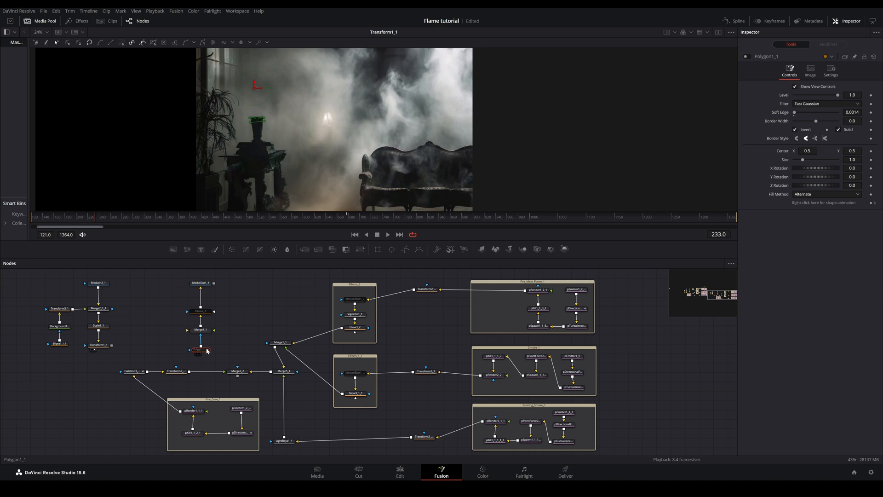
scroll(310, 203, up, 8)
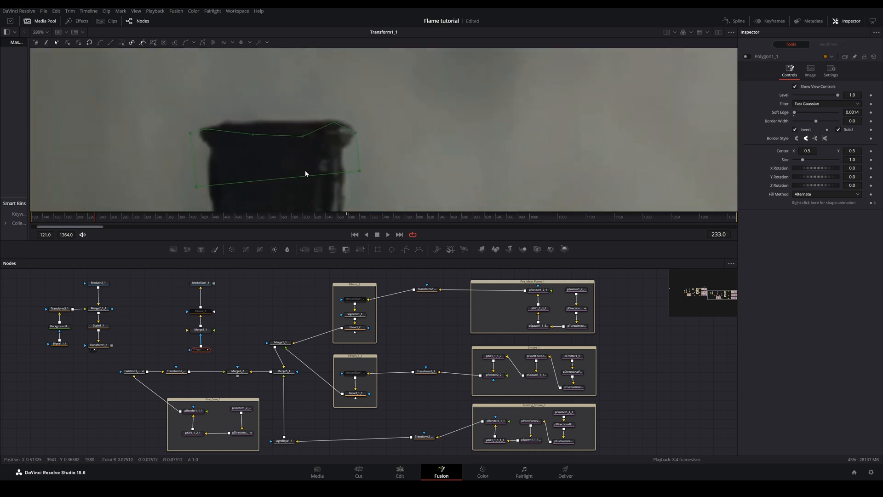
scroll(301, 164, down, 2)
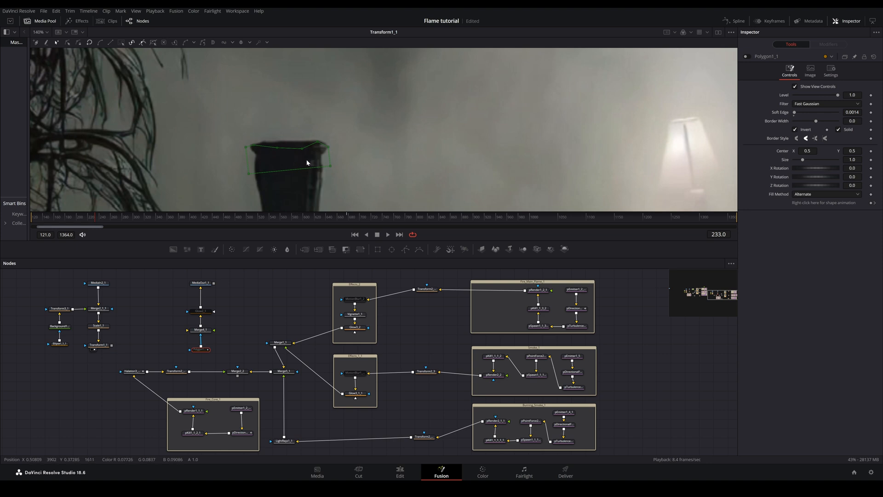
scroll(295, 166, down, 2)
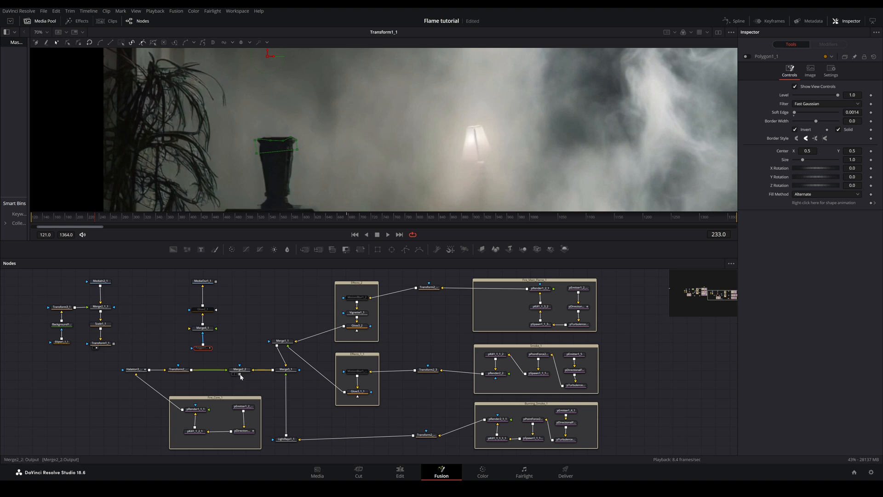
Connect the fire core merge to the new Merge's foreground and the plate's Transform to its background, and view MediaOut.
drag(240, 373, 217, 330)
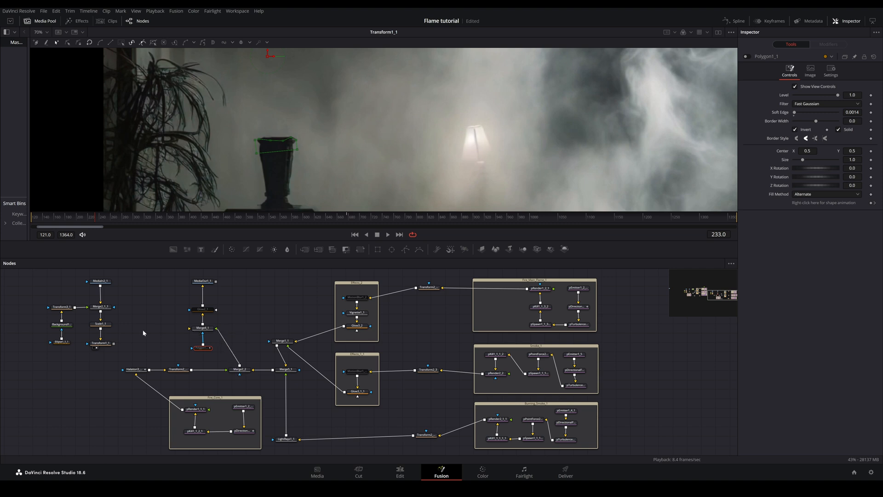
drag(115, 343, 190, 330)
drag(205, 283, 354, 160)
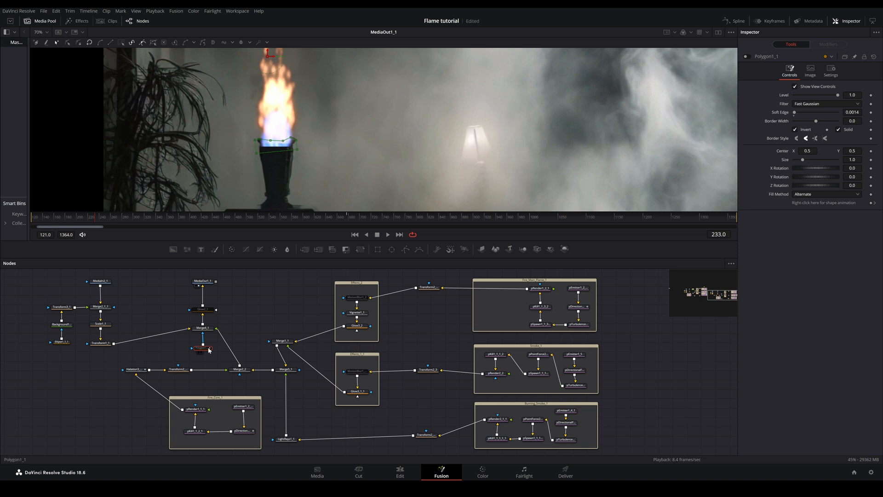
Enable the Polygon mask and the Glow node on the final composite, and play back the result.
click(746, 56)
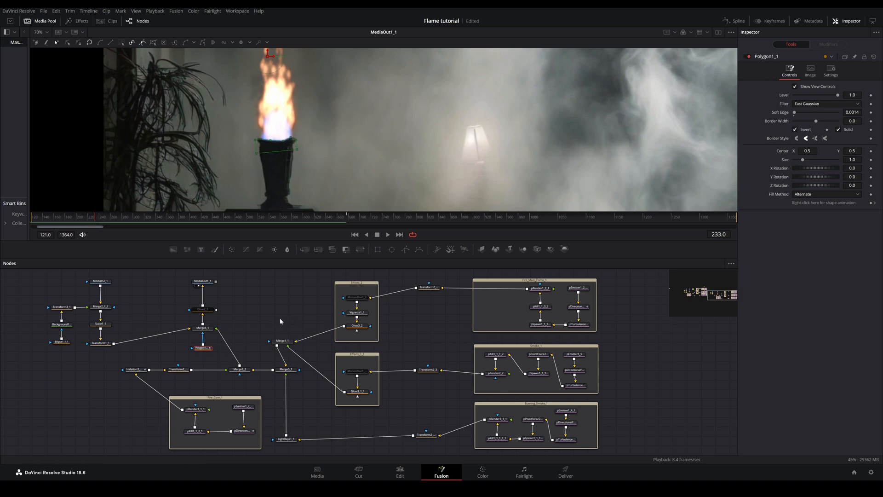
click(202, 309)
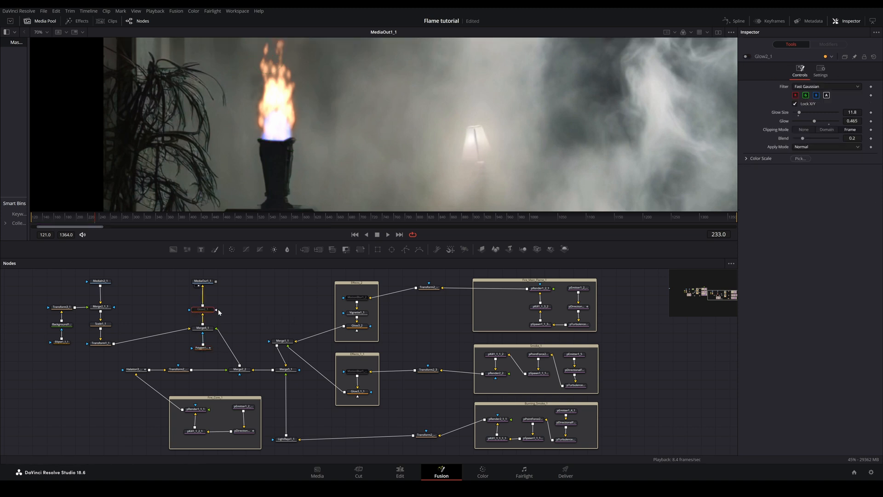
click(749, 56)
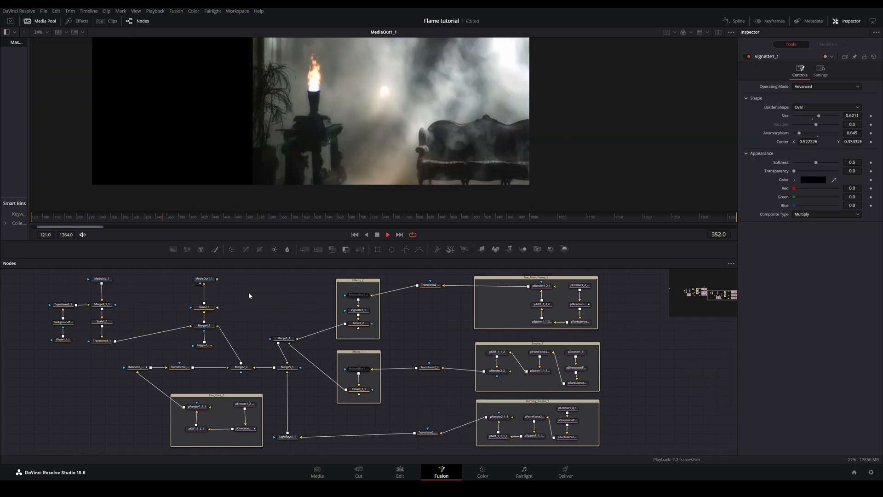
key(space)
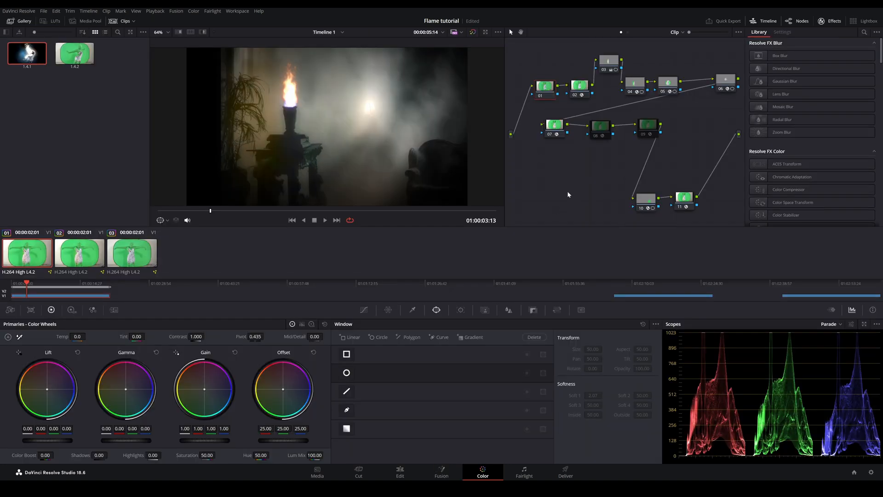
On the Color page, bypass and re-enable node 02's Light Rays effect to compare the result.
click(579, 86)
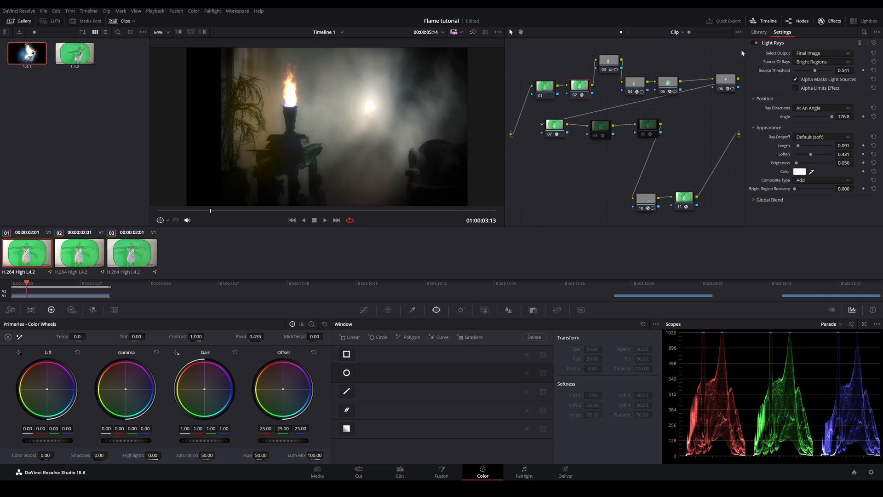
click(756, 43)
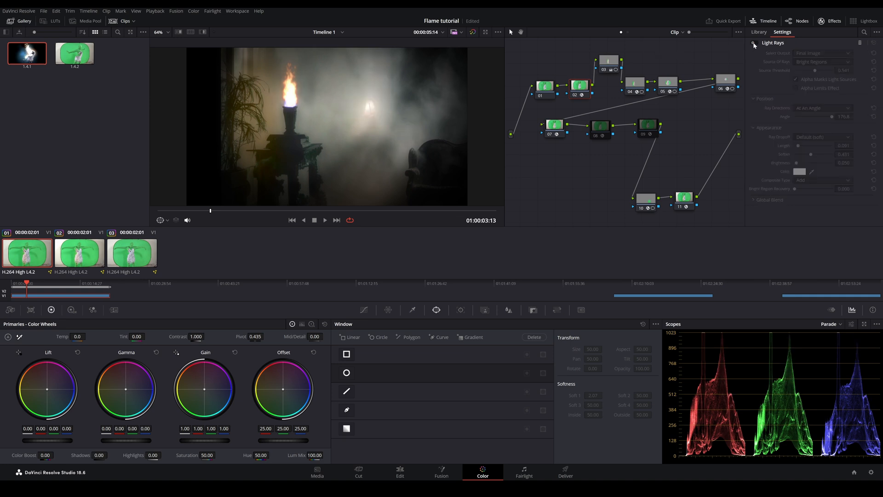
click(755, 43)
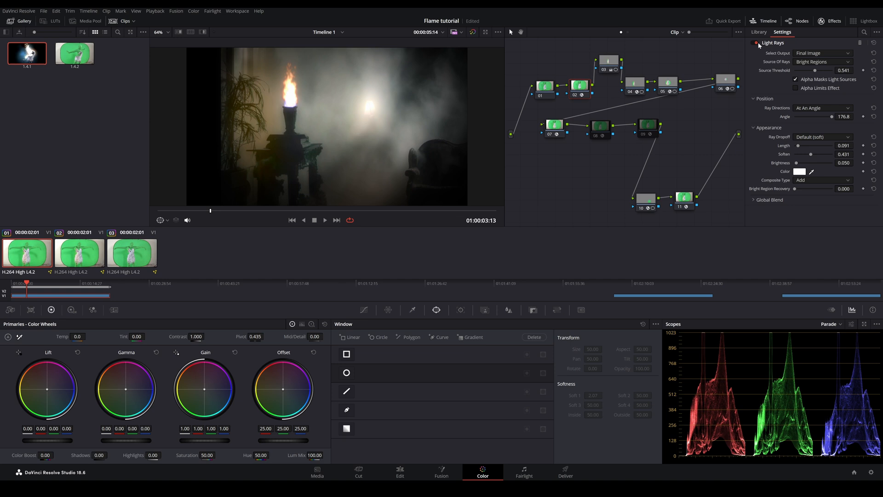
Toggle node 03 off and on to compare the warm grade inside its oval window beside the torch.
click(608, 61)
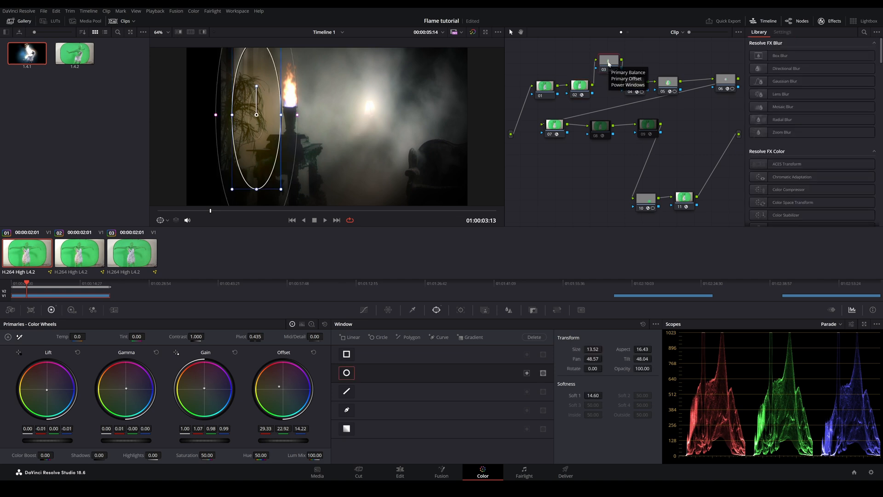
click(604, 70)
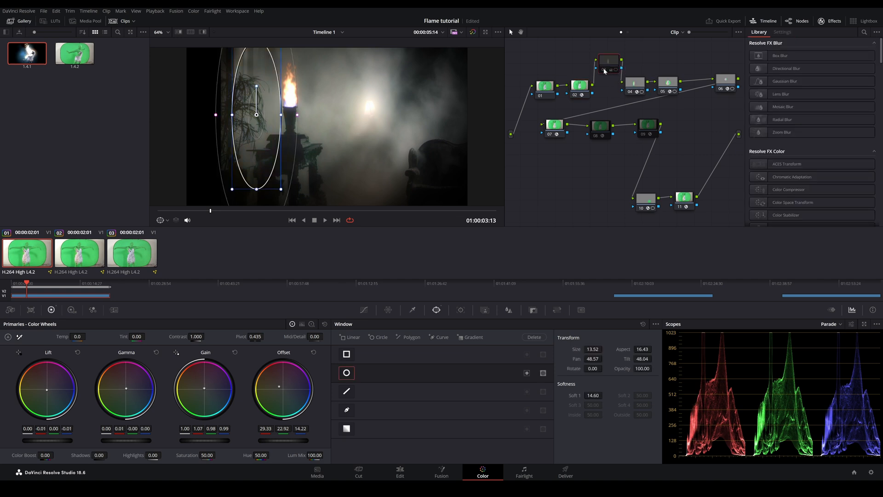
click(604, 70)
click(605, 70)
click(605, 70)
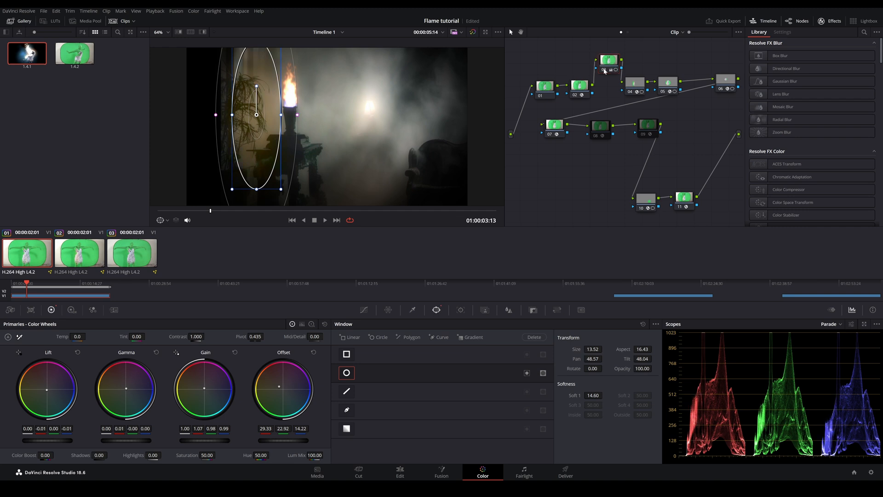
Review node 04's windowed Flicker Addition settings, bypassing and re-enabling the node to compare.
click(641, 86)
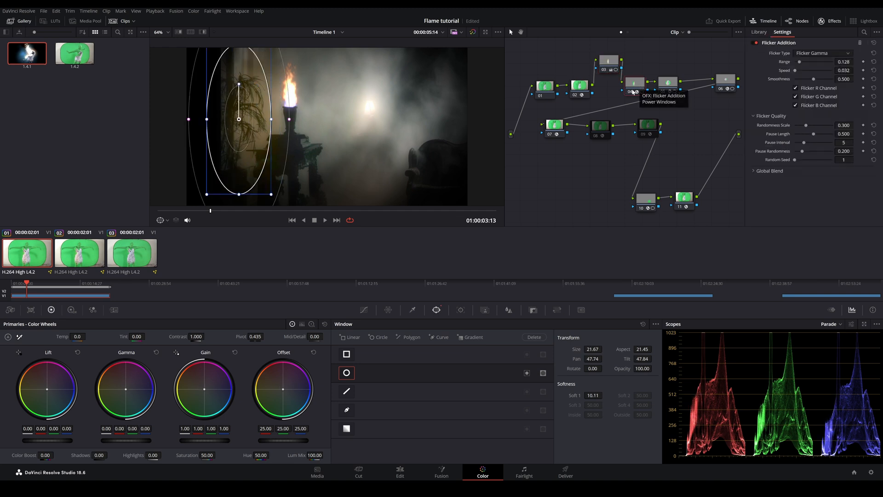
click(629, 92)
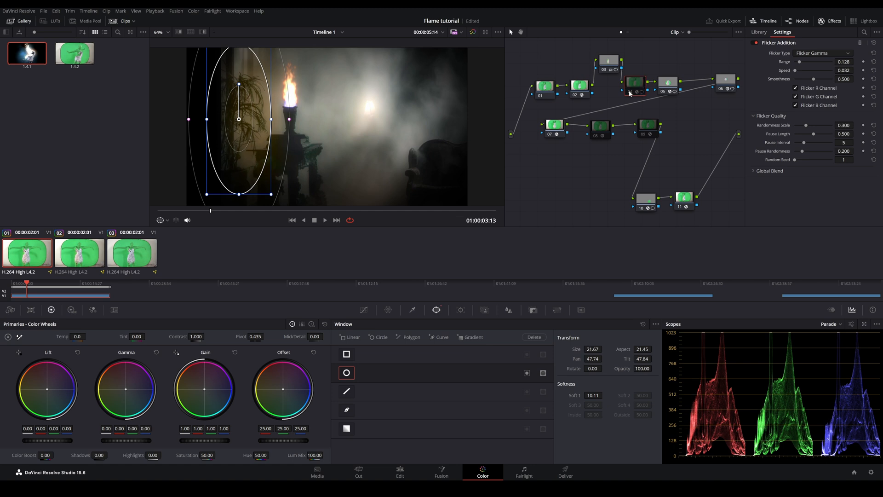
click(630, 93)
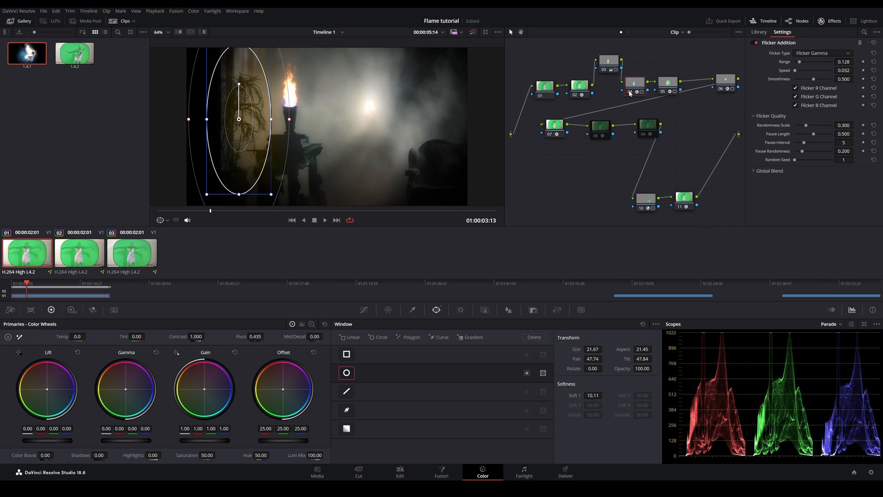
Review node 05's Halation settings and circular window, toggling the node to compare the glow around the torch.
click(669, 84)
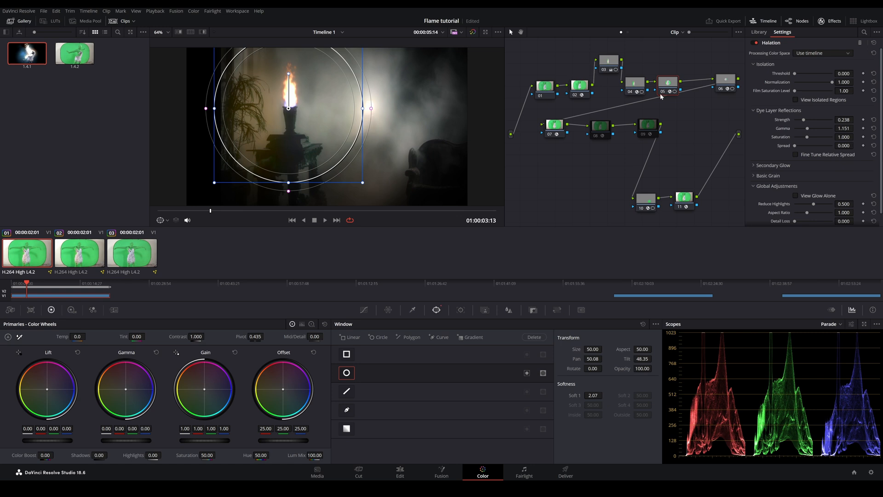
click(662, 95)
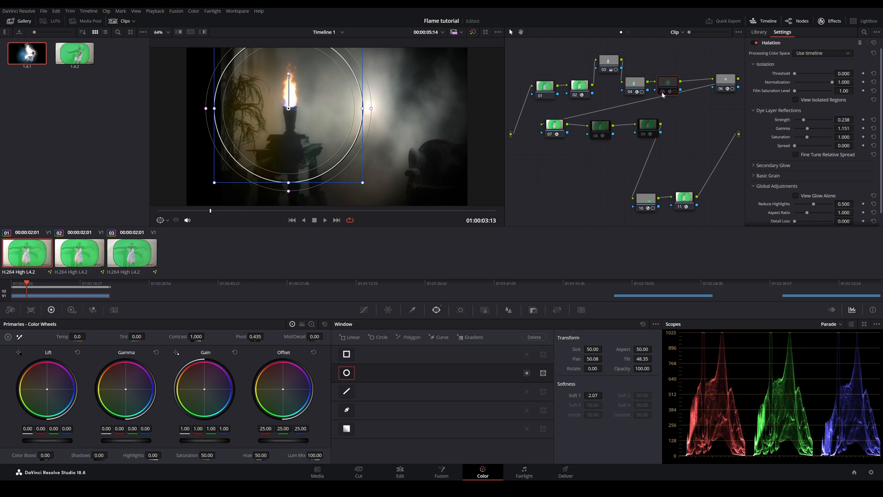
click(662, 95)
click(663, 94)
click(662, 95)
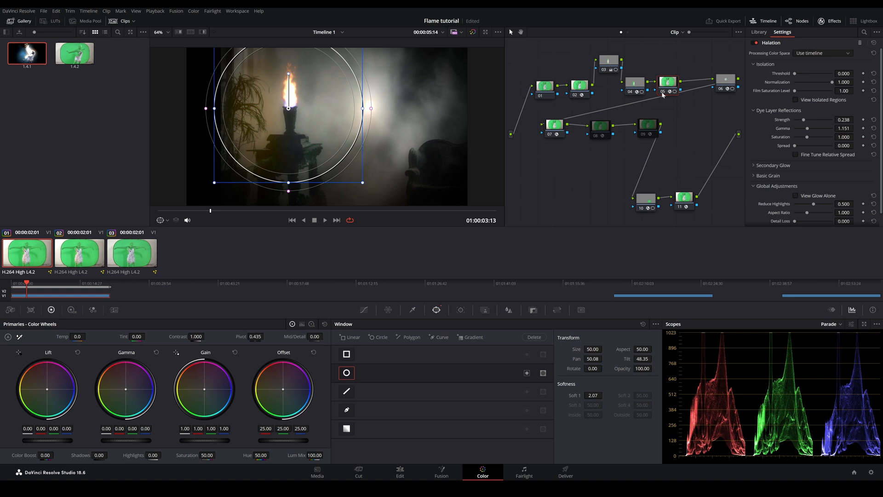
Review node 06's Flicker Addition around the flame, bypassing and re-enabling the node to compare.
click(732, 85)
click(721, 89)
click(720, 89)
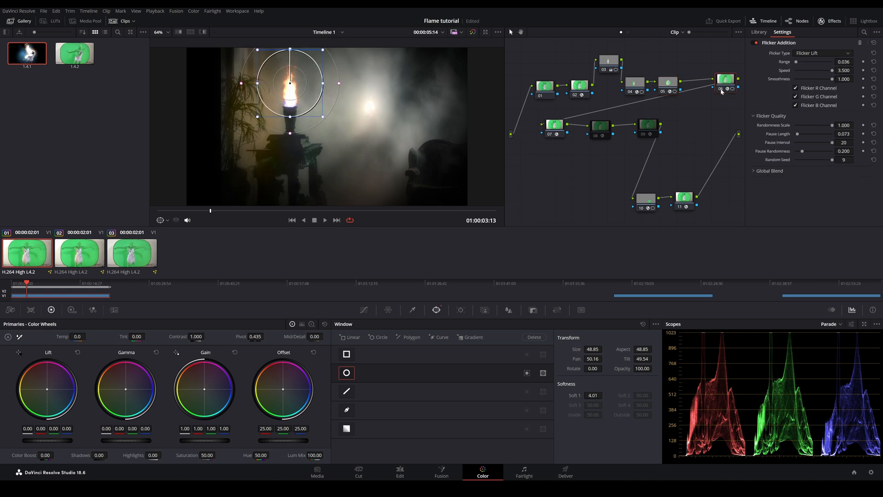
Toggle node 06 off and on once more, and compare node 07's Dehaze effect by bypassing and re-enabling it.
click(720, 89)
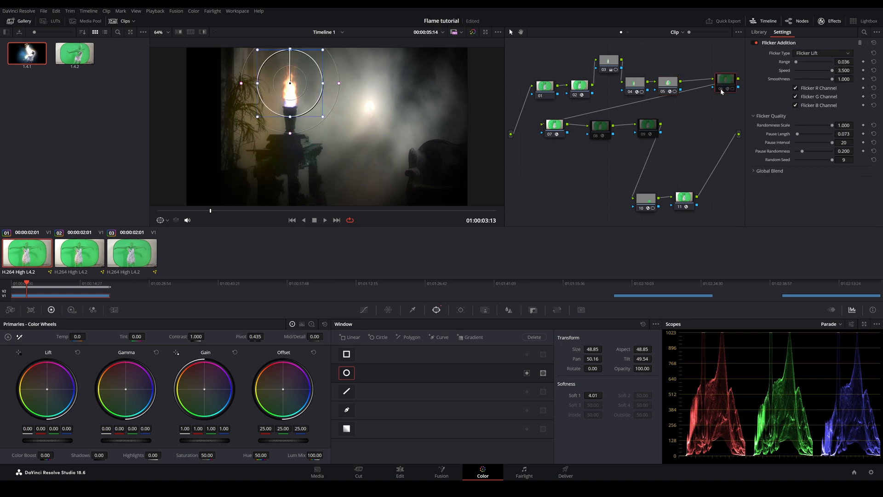
click(721, 90)
click(554, 131)
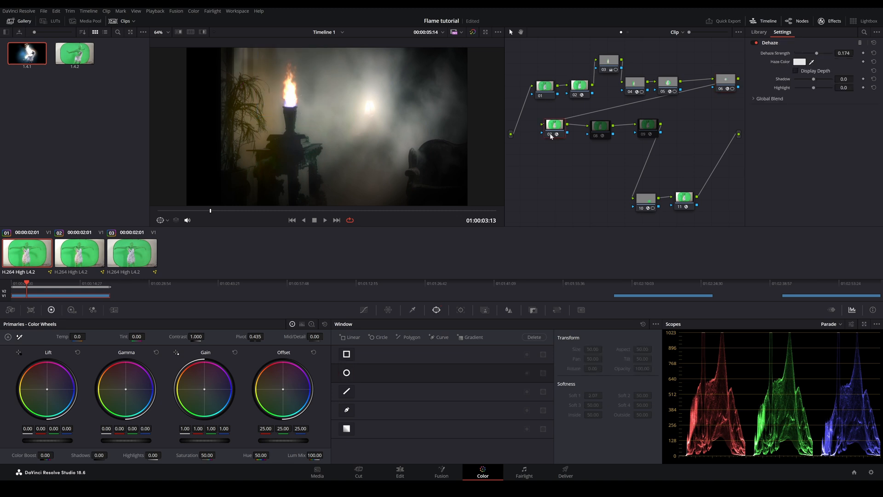
click(551, 134)
click(551, 135)
click(551, 135)
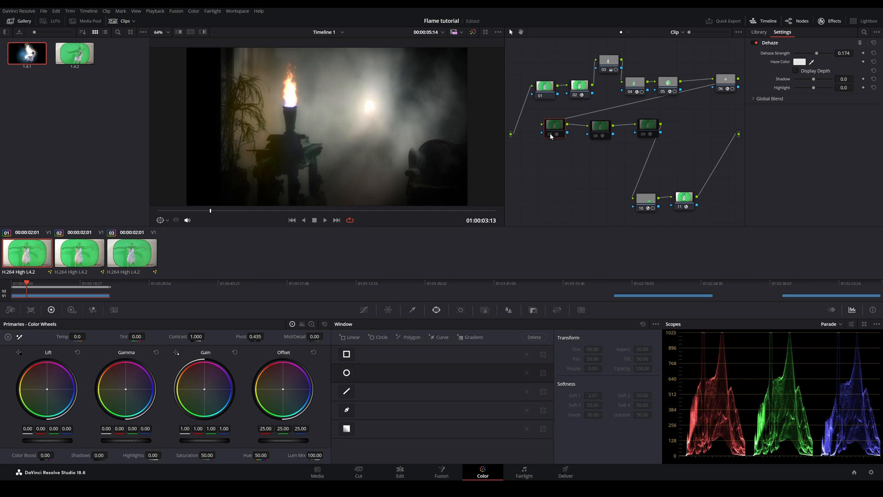
click(551, 134)
Review node 10's Flicker Gamma settings and circular window, bypassing and re-enabling the node to compare.
click(649, 199)
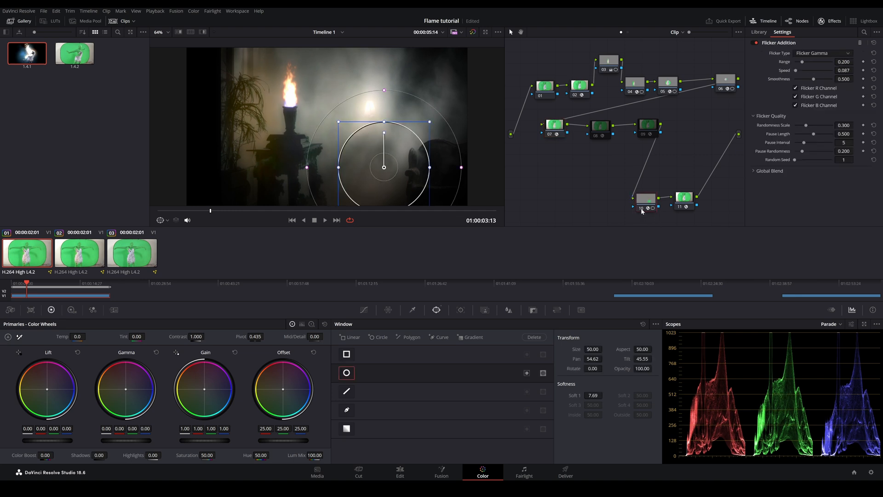
click(642, 210)
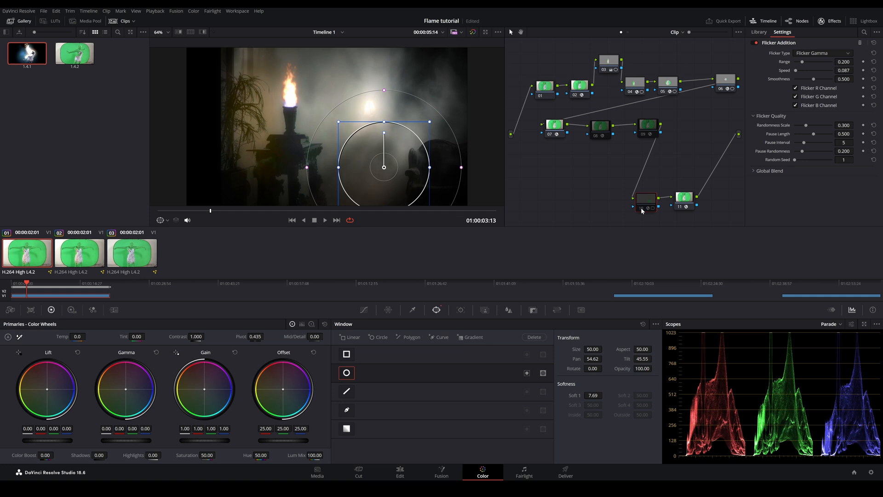
click(641, 210)
Review node 11's oval Vignette settings, bypassing and re-enabling the node to compare the darkened frame edges.
click(692, 197)
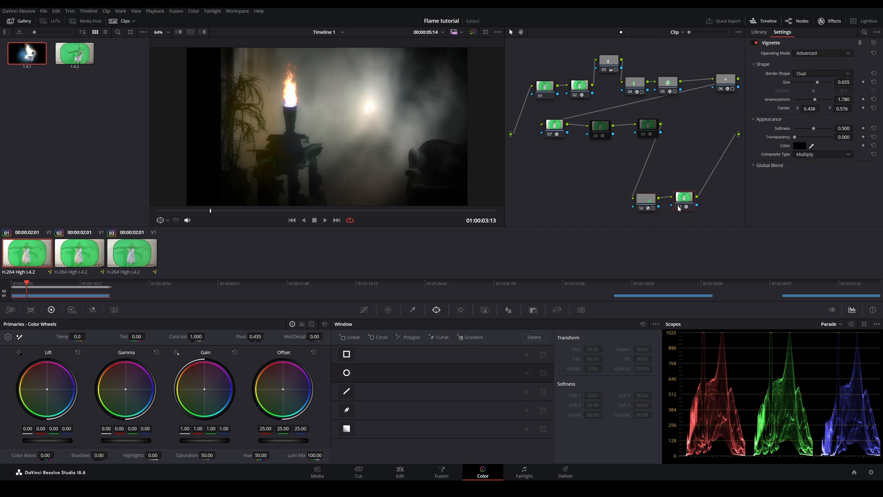
click(679, 208)
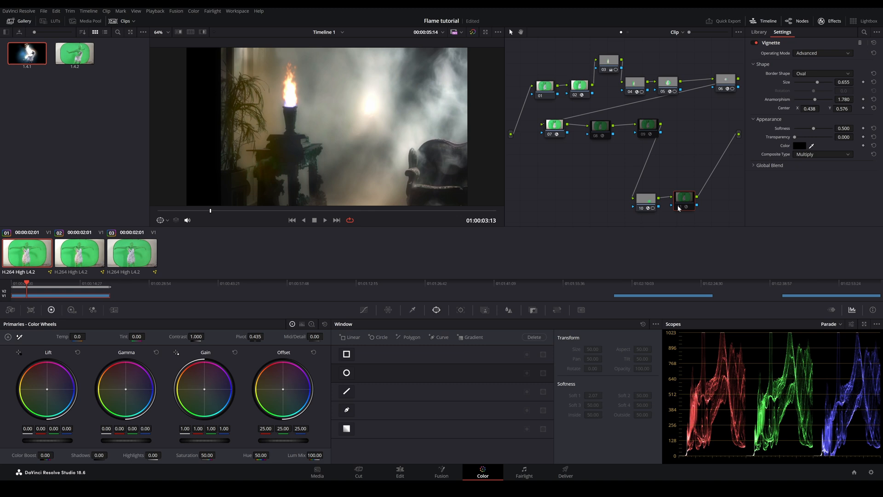
click(679, 207)
click(679, 208)
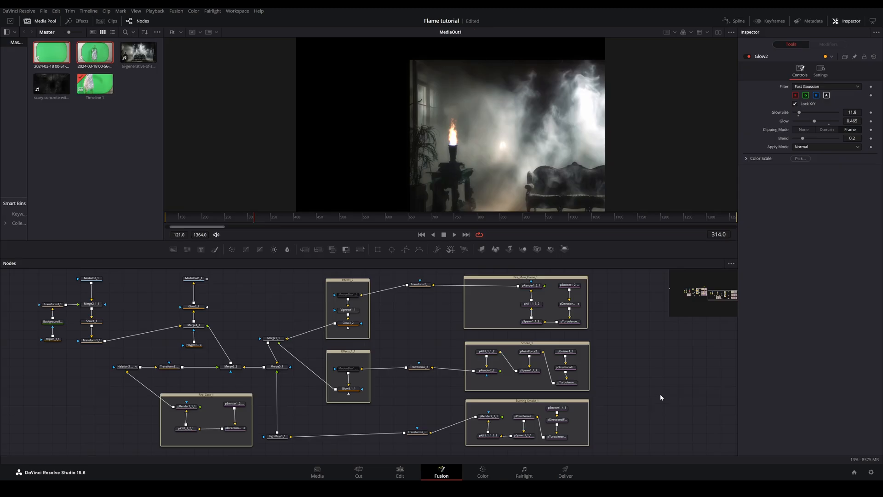
Enable the MotionBlur nodes in both Effects groups of the Fusion composition, and return to the Color page to check the shot.
click(349, 294)
click(746, 57)
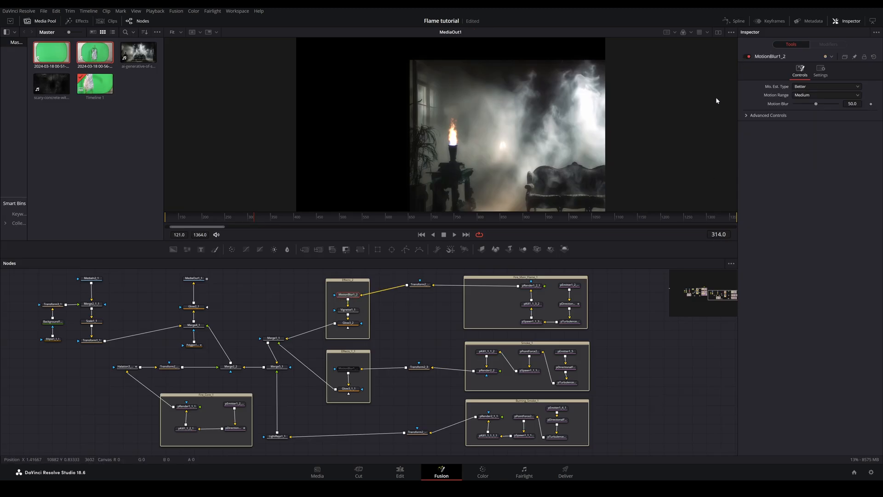
click(353, 352)
click(748, 57)
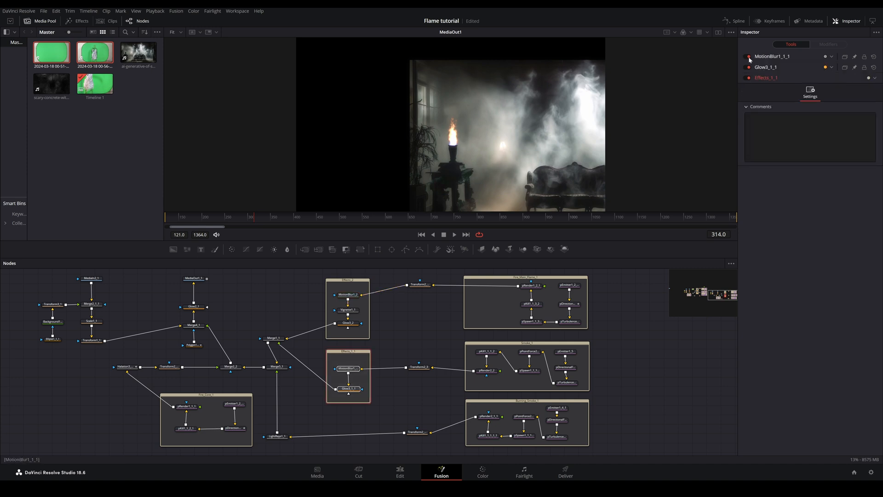
click(482, 472)
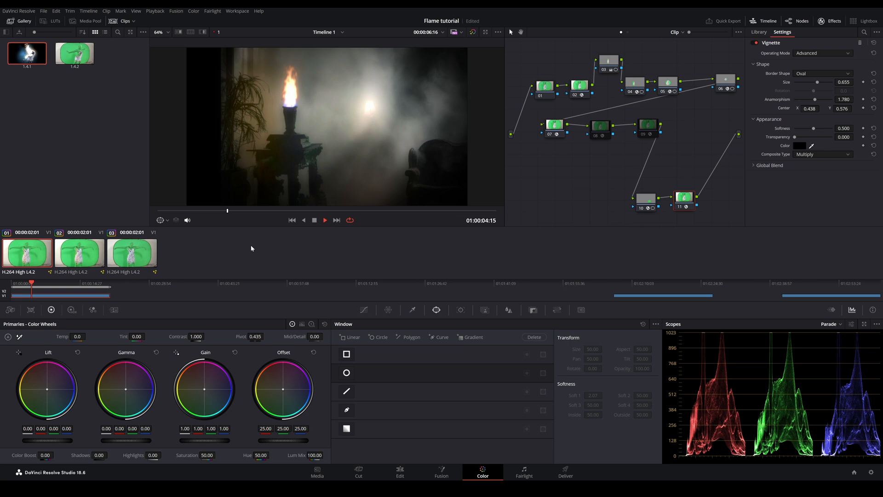
On the Fusion page, compare the flame with its Vignette node enabled and bypassed, playing back the composition without it.
key(shift+5)
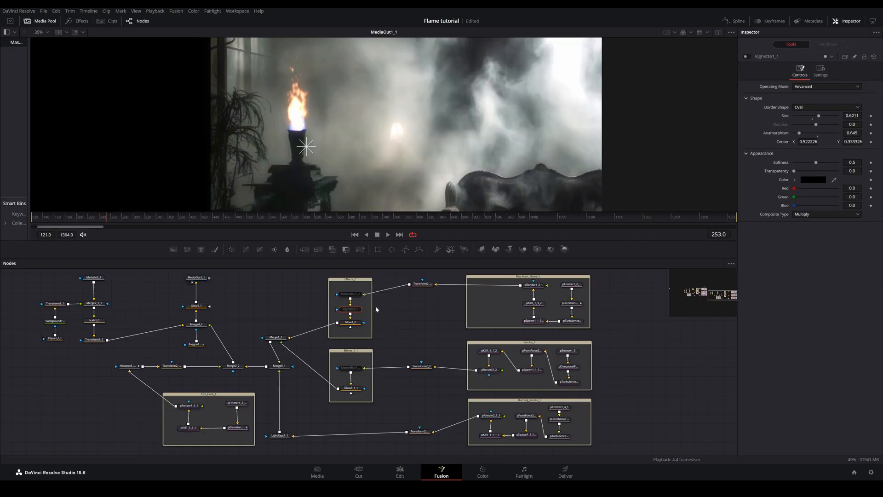
key(ctrl+p)
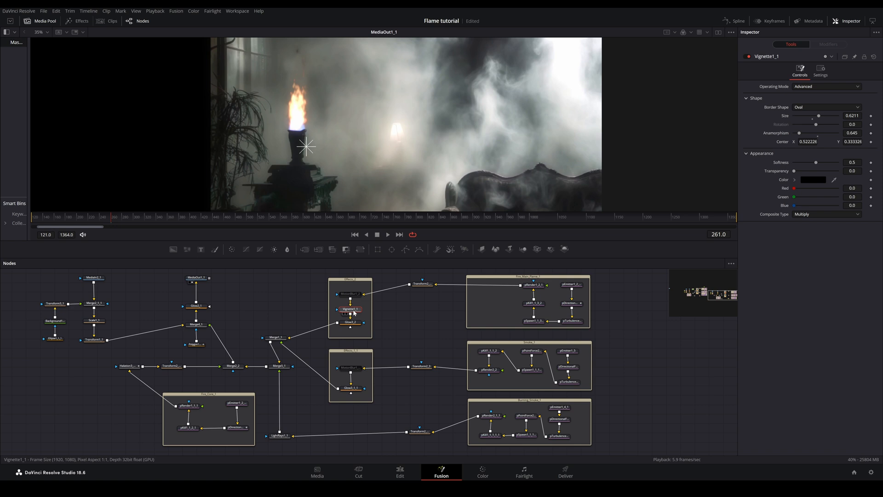
mouse_move(354, 313)
click(747, 56)
key(space)
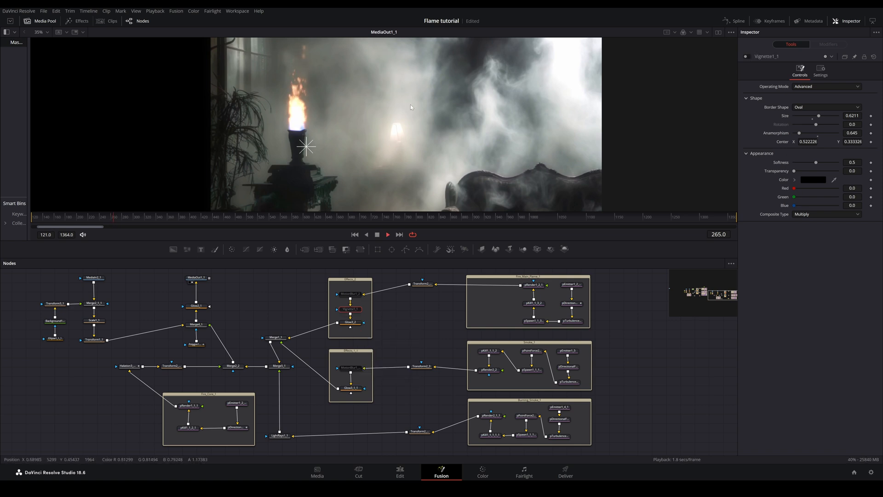